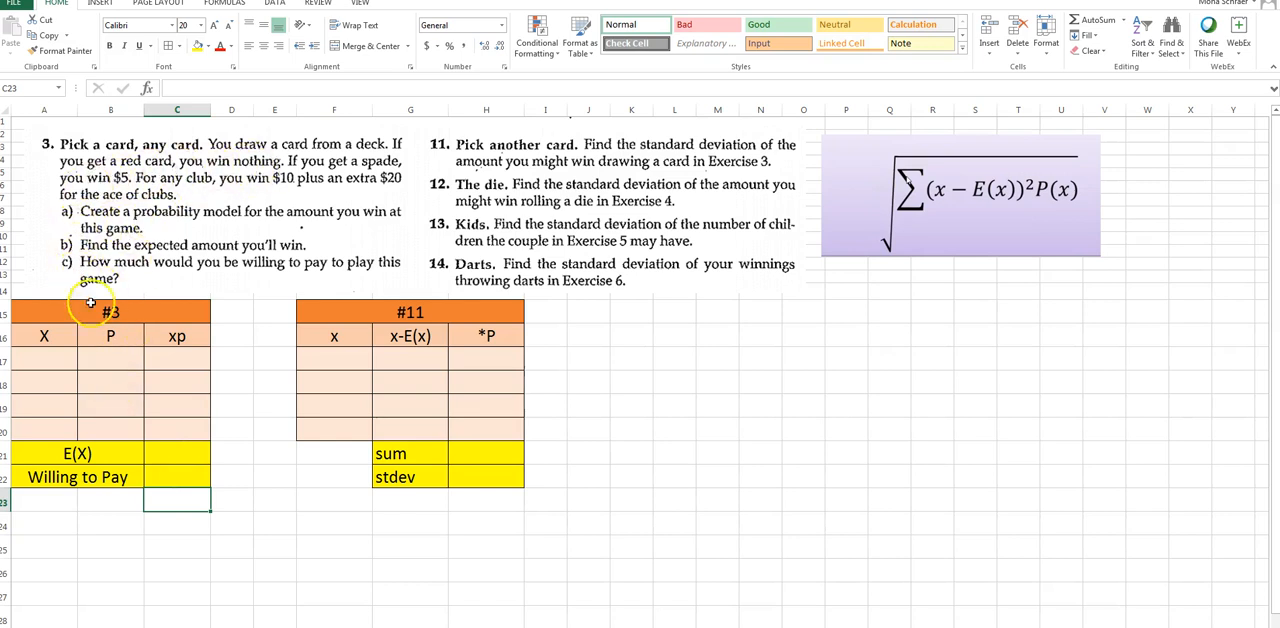
Fill the first row of the #3 table with X value 0 and probability =26/52 in A17:B17
{"action": "left_click", "coordinate": [53, 357]}
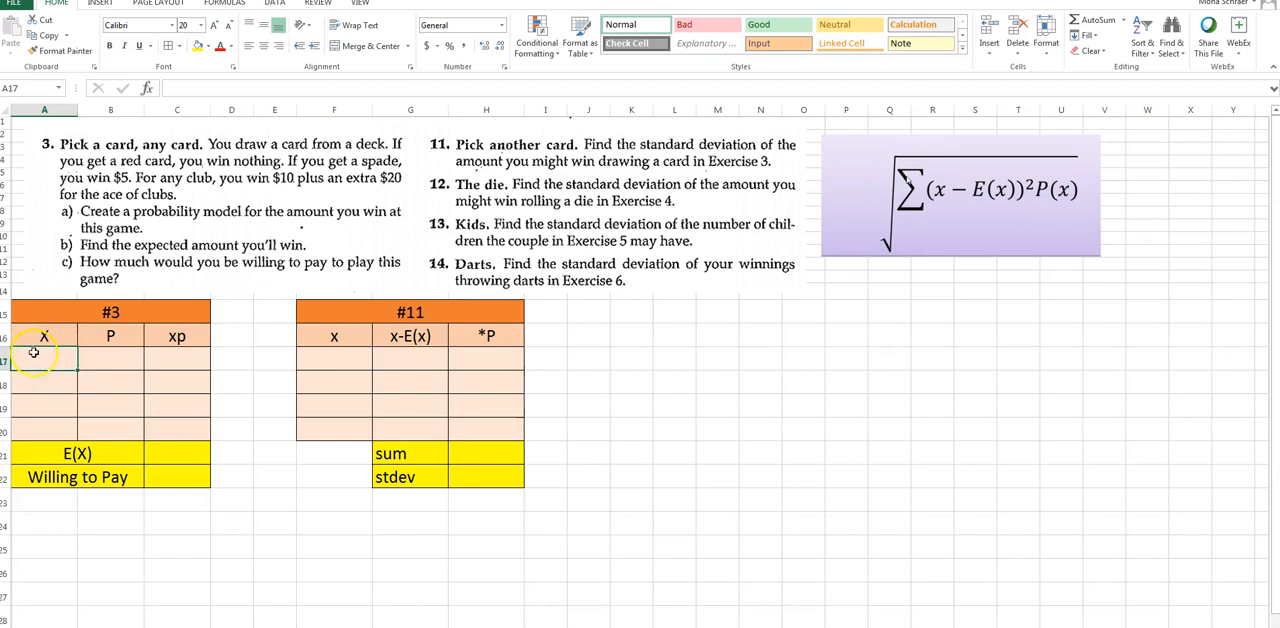
{"action": "type", "text": "0"}
{"action": "left_click", "coordinate": [100, 360]}
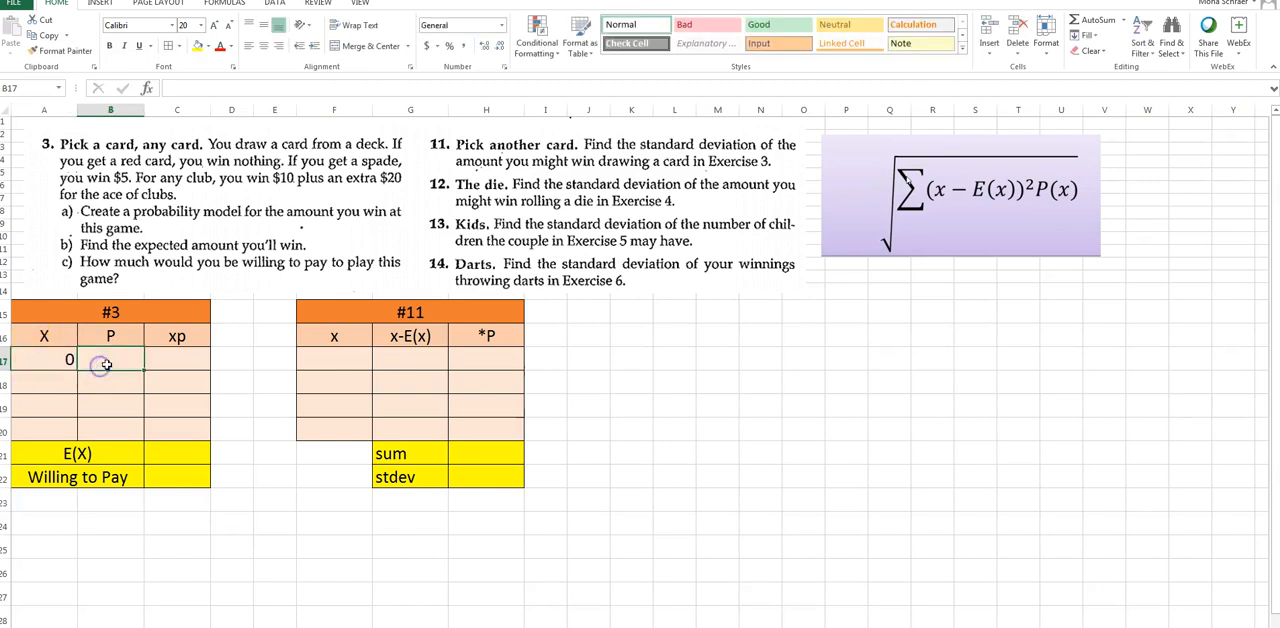
{"action": "type", "text": "="}
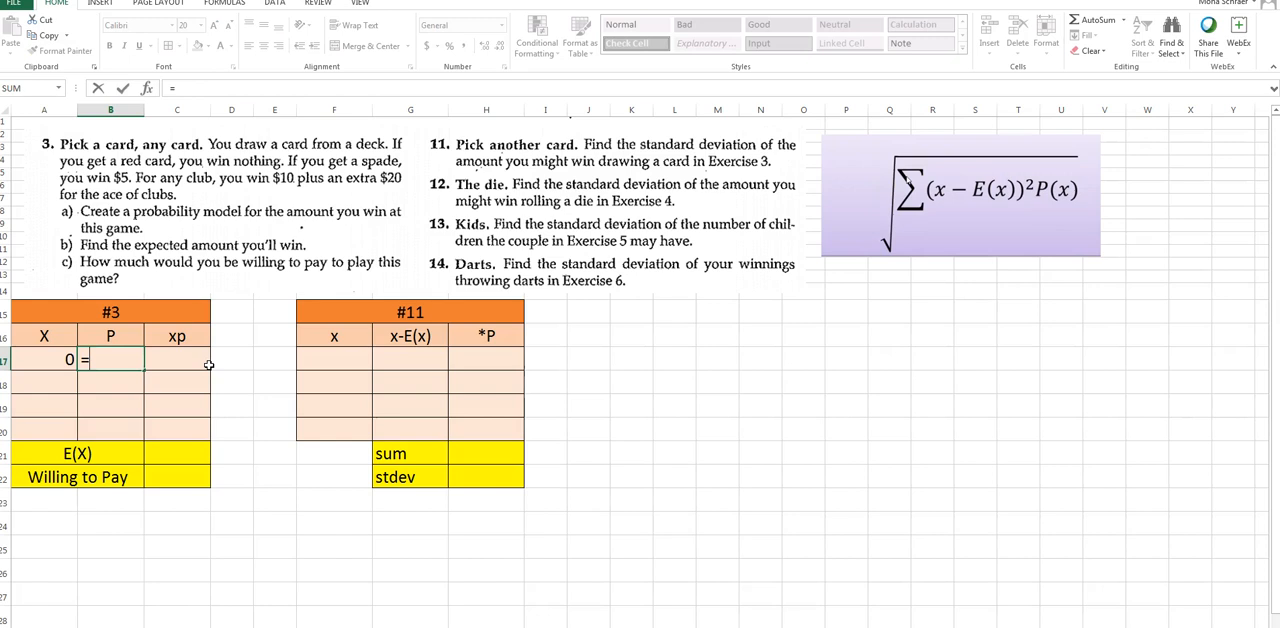
{"action": "type", "text": "26/52"}
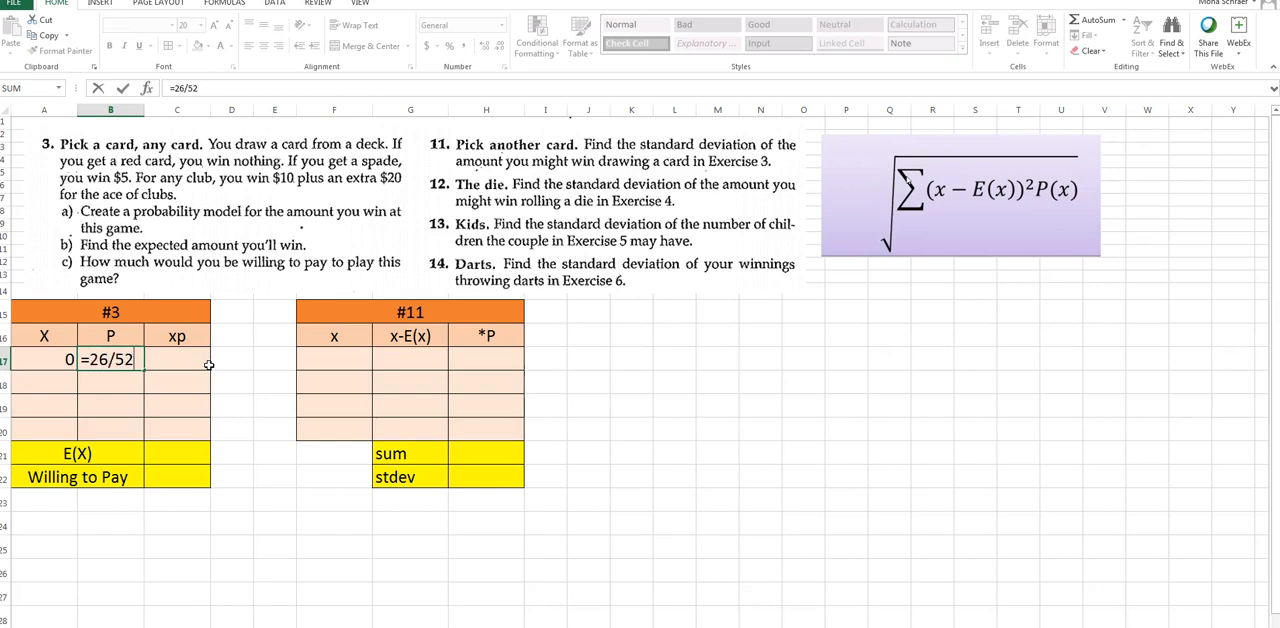
{"action": "key", "text": "Return"}
{"action": "left_click", "coordinate": [66, 378]}
{"action": "left_click", "coordinate": [108, 361]}
Fill the second row of the #3 table with X value 5 and probability =13/52 in A18:B18
{"action": "left_click", "coordinate": [64, 389]}
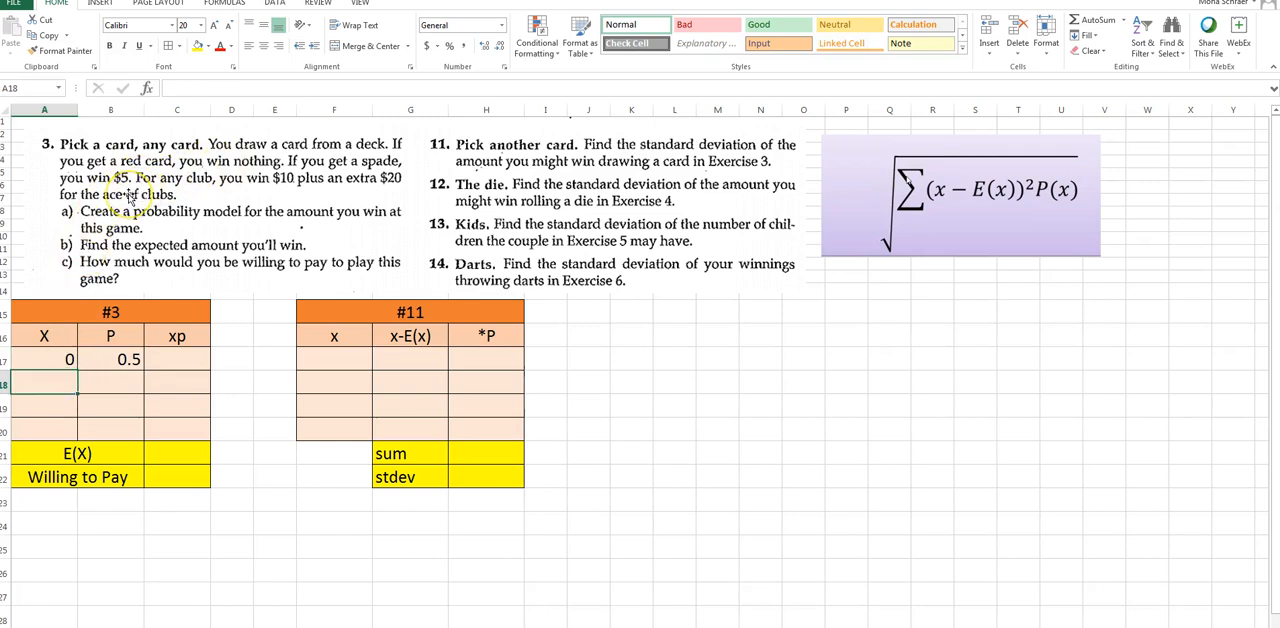
{"action": "type", "text": "5"}
{"action": "key", "text": "Tab"}
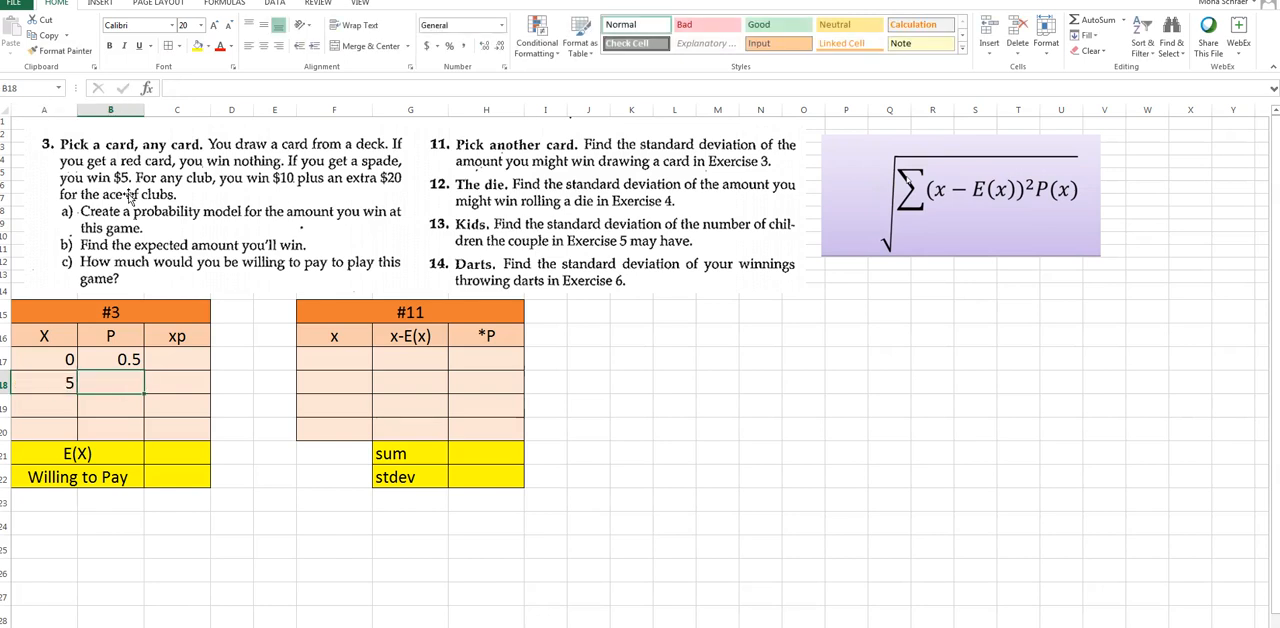
{"action": "type", "text": "=13/"}
{"action": "key", "text": "Return"}
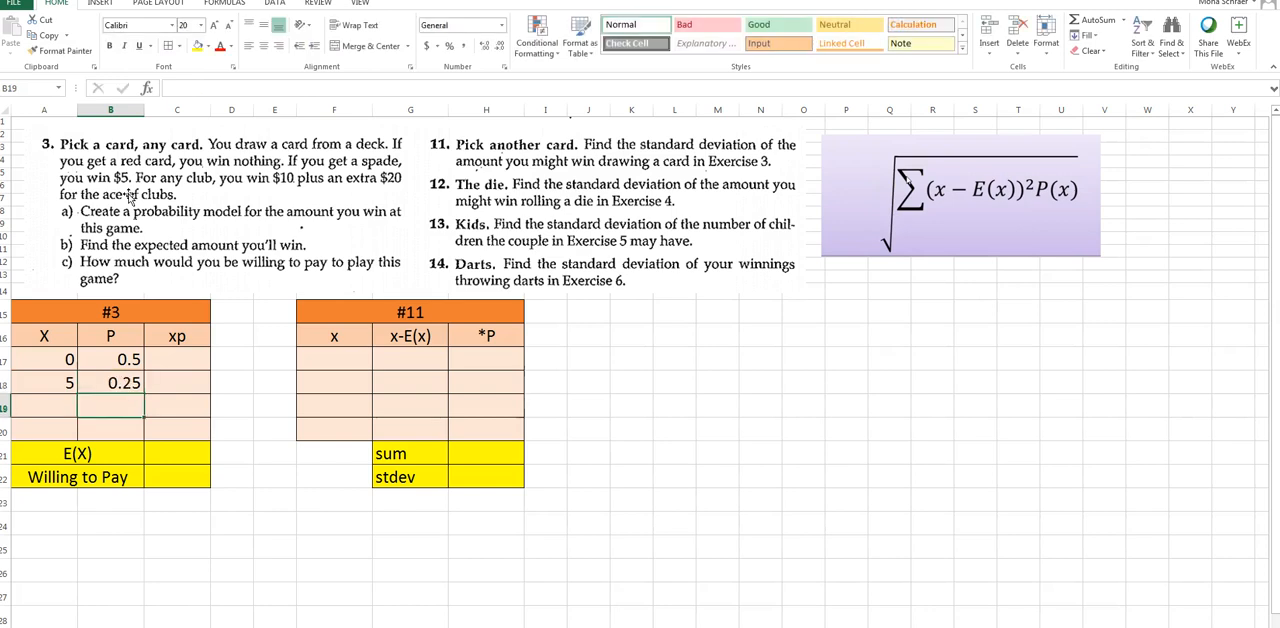
Fill the third row of the #3 table with X value 10 and probability =13/52 in A19:B19
{"action": "left_click", "coordinate": [52, 404]}
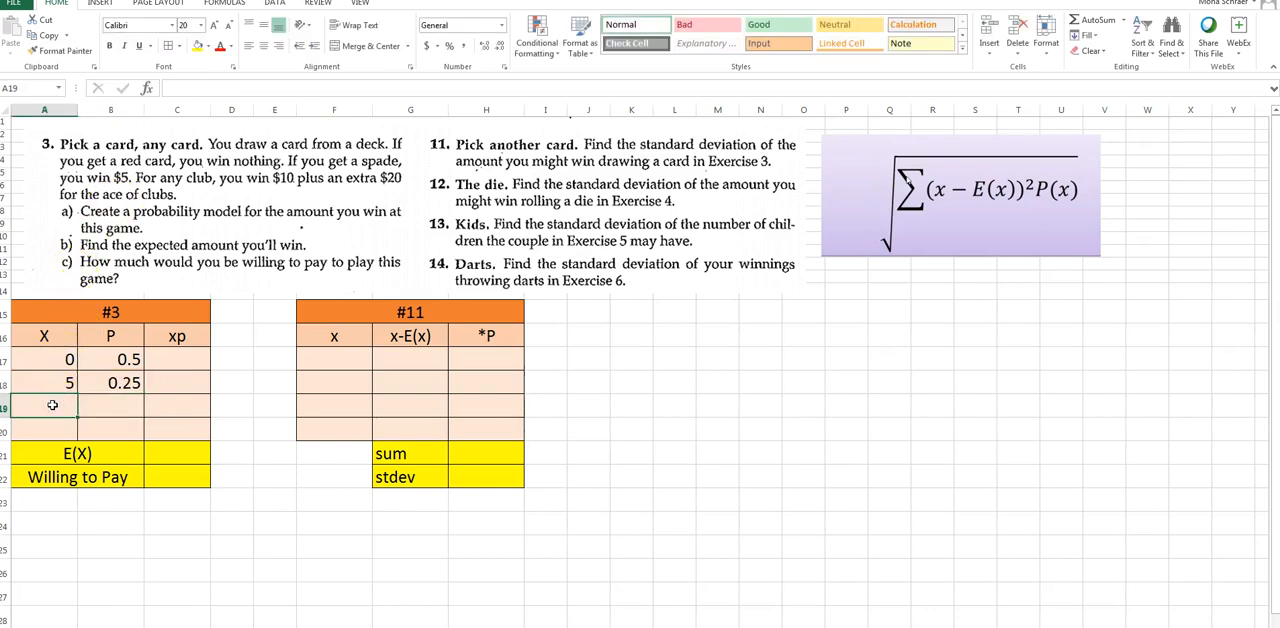
{"action": "type", "text": "10"}
{"action": "key", "text": "Tab"}
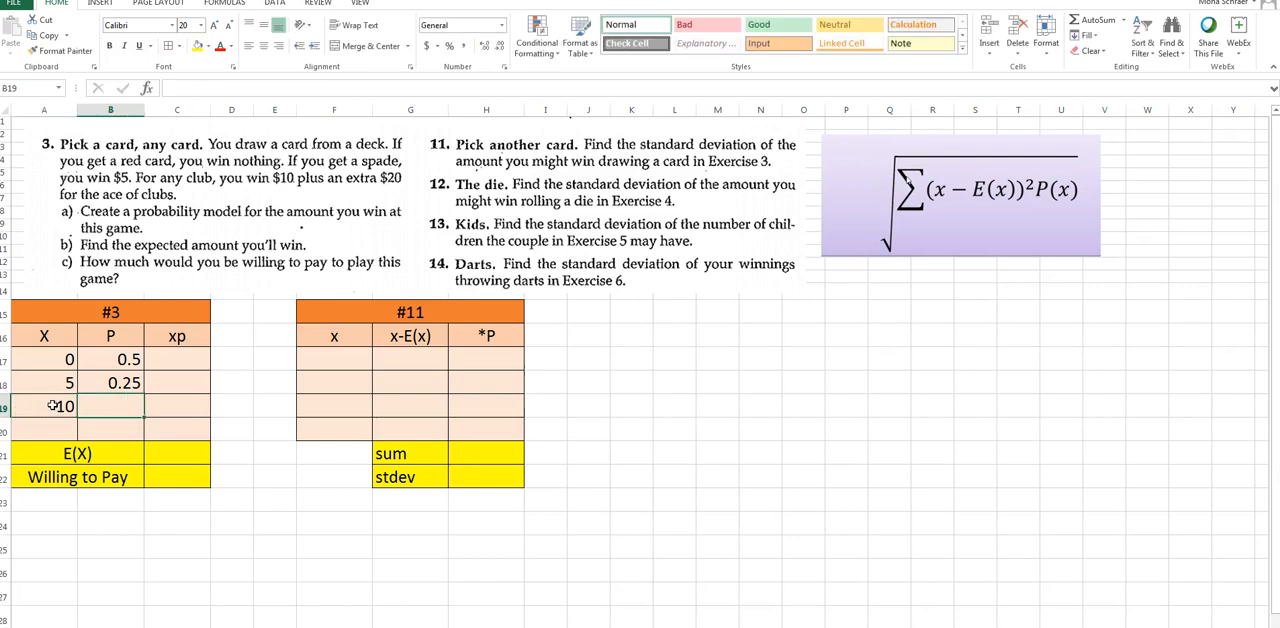
{"action": "type", "text": "=13/52"}
{"action": "key", "text": "Return"}
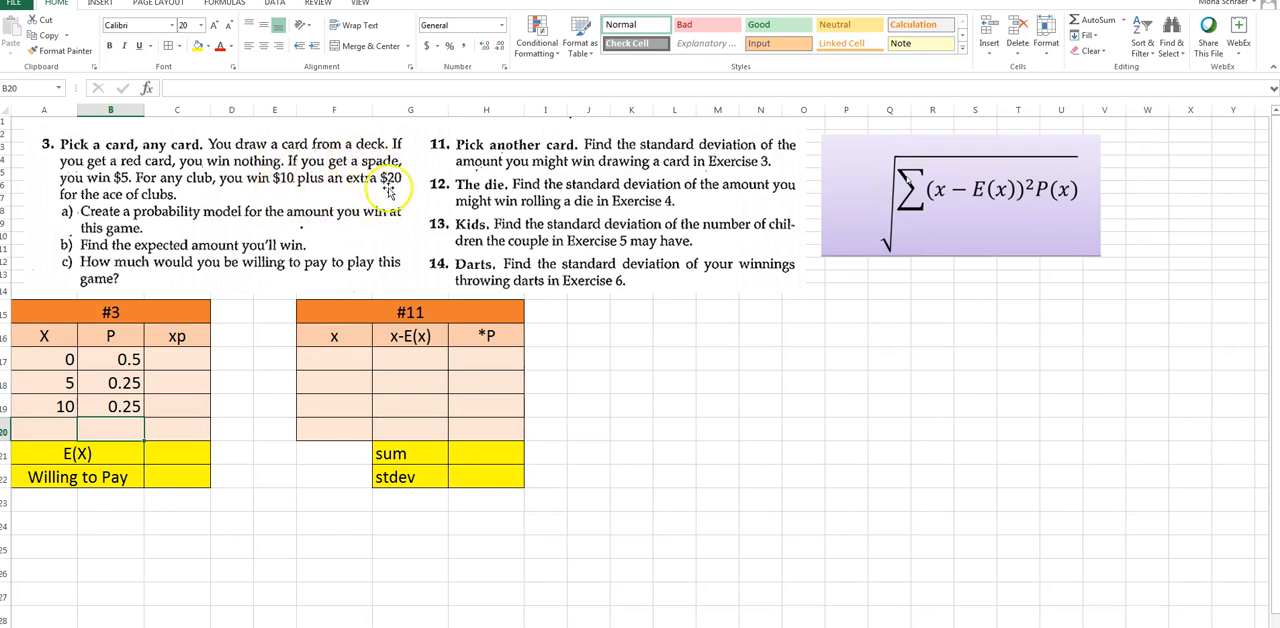
Fill the last row of the #3 table with X value 30 and probability =1/52 in A20:B20
{"action": "left_click", "coordinate": [65, 425]}
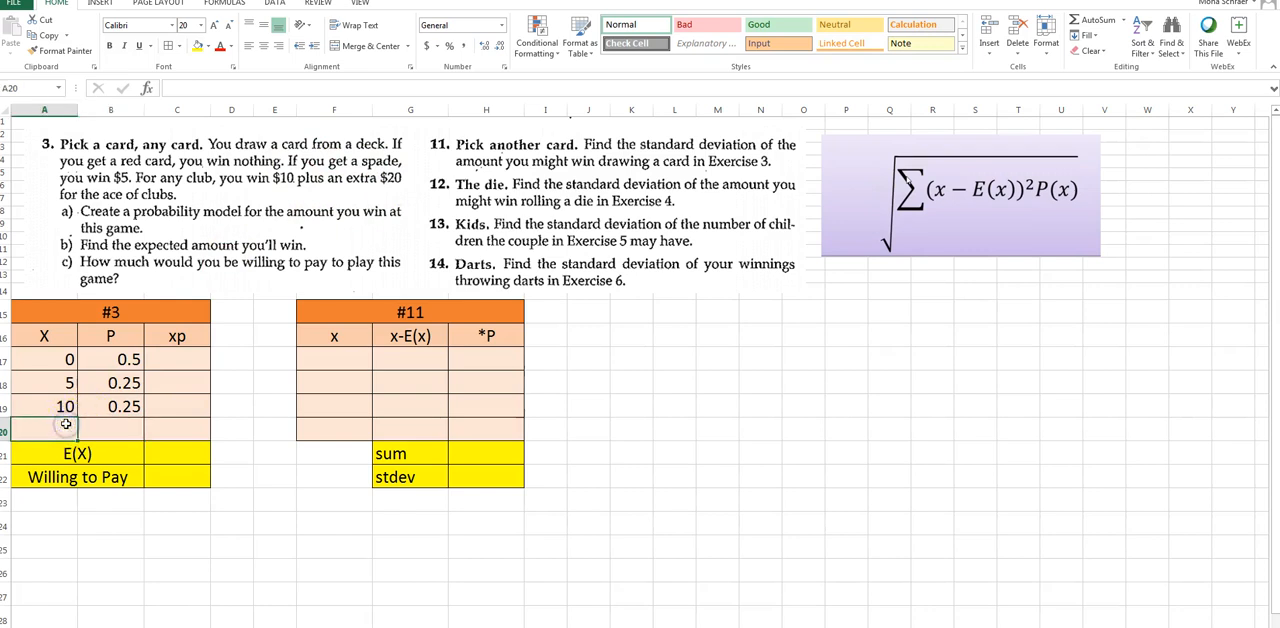
{"action": "type", "text": "30"}
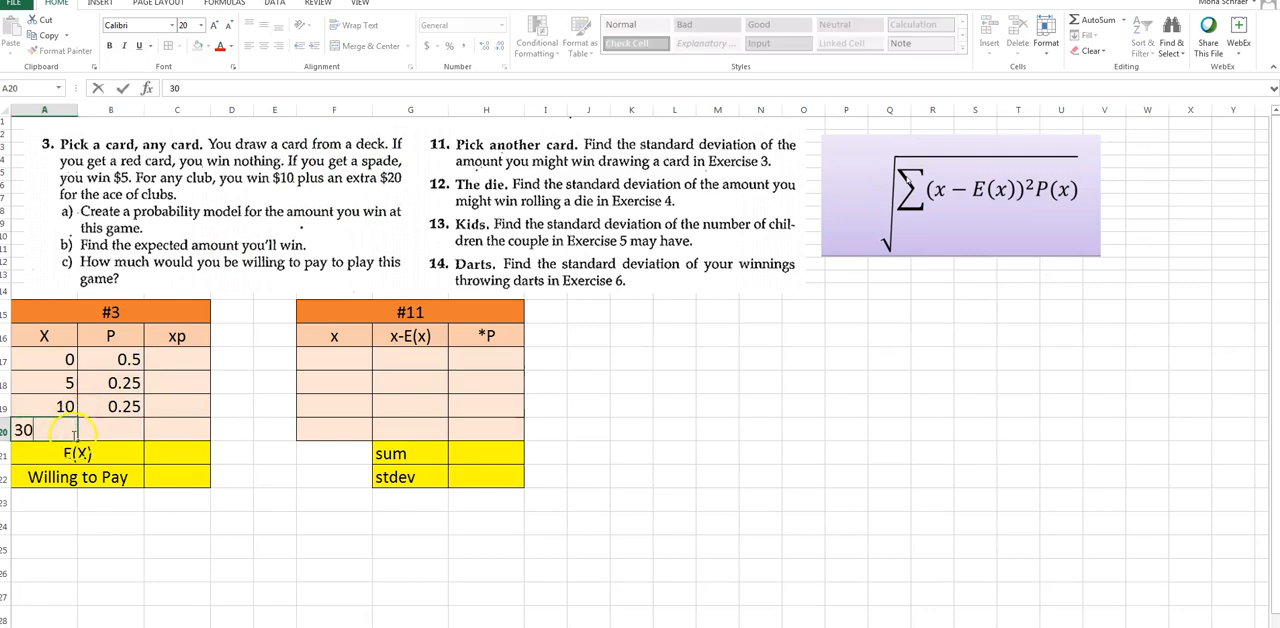
{"action": "left_click", "coordinate": [108, 432]}
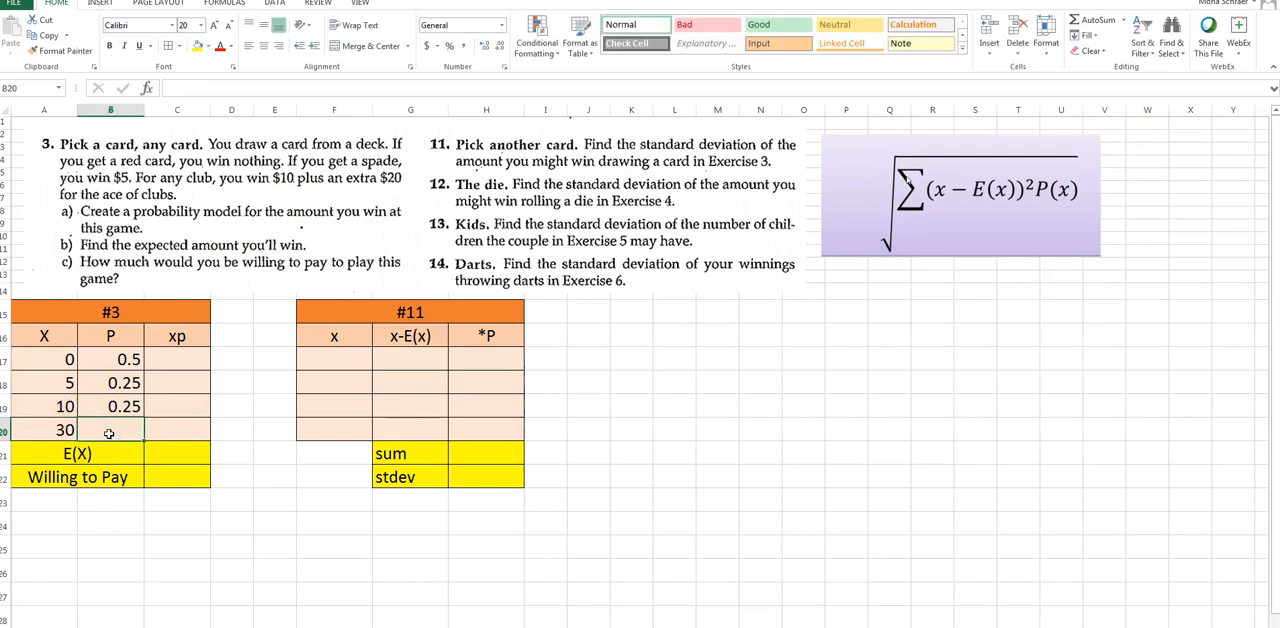
{"action": "type", "text": "=1/52"}
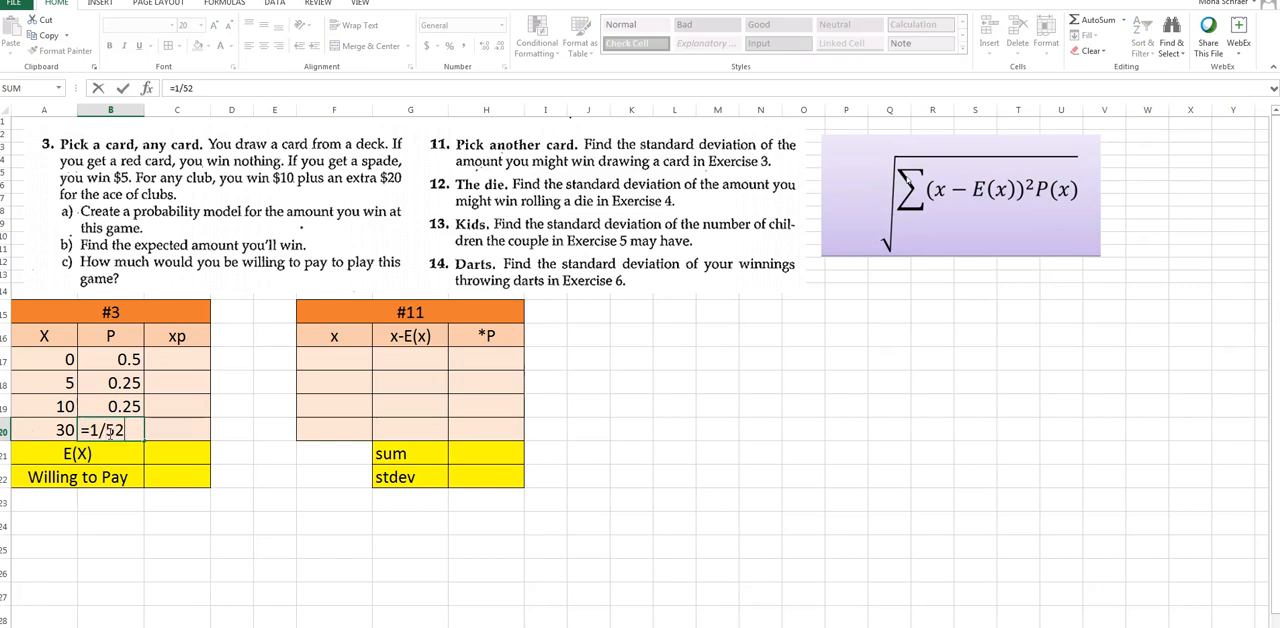
{"action": "key", "text": "ctrl+Return"}
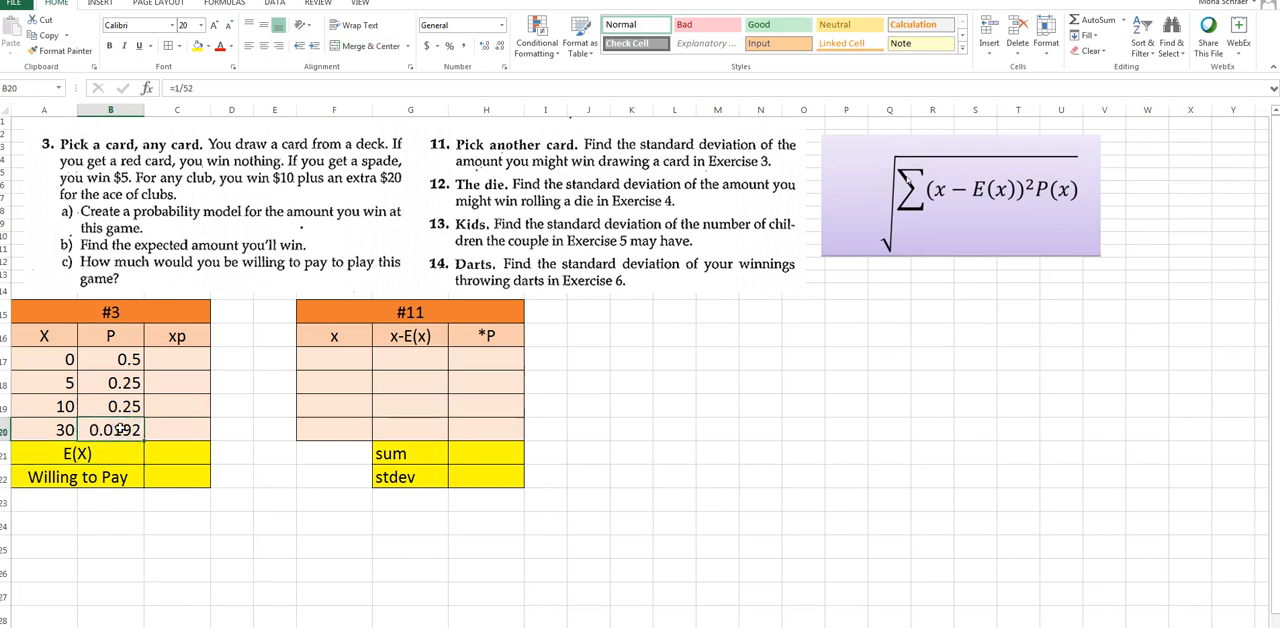
Display the sheet's formulas, correct the probability in B19 to =12/52, and return to showing values
{"action": "key", "text": "ctrl+grave"}
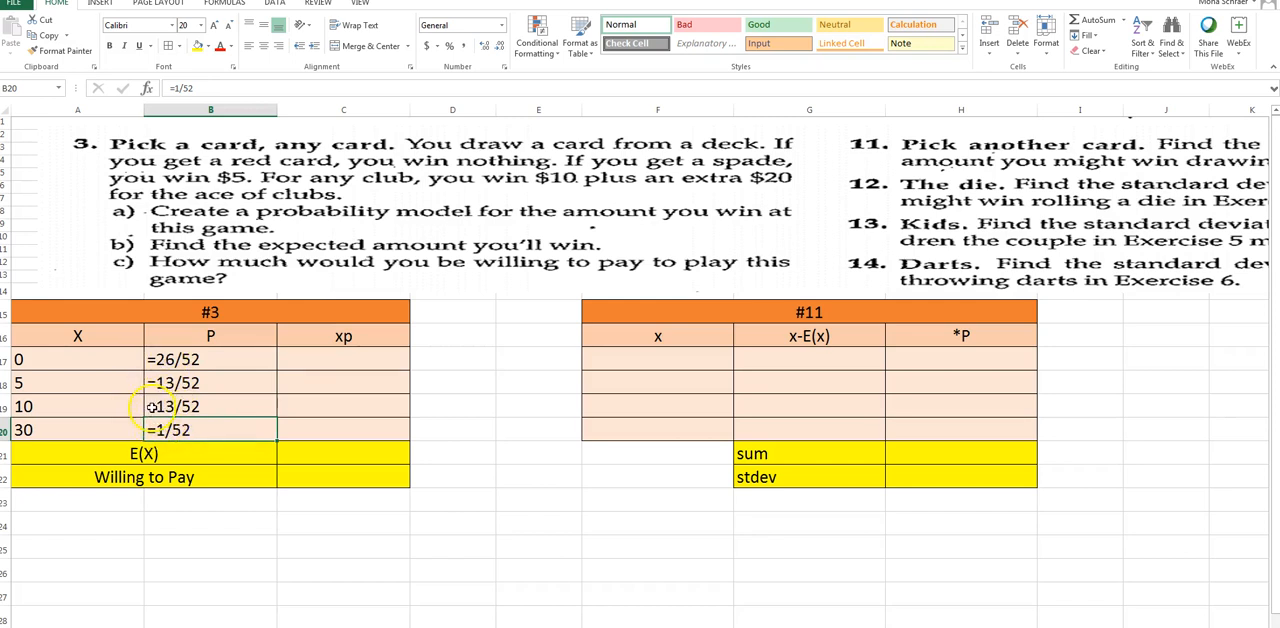
{"action": "left_click", "coordinate": [160, 406]}
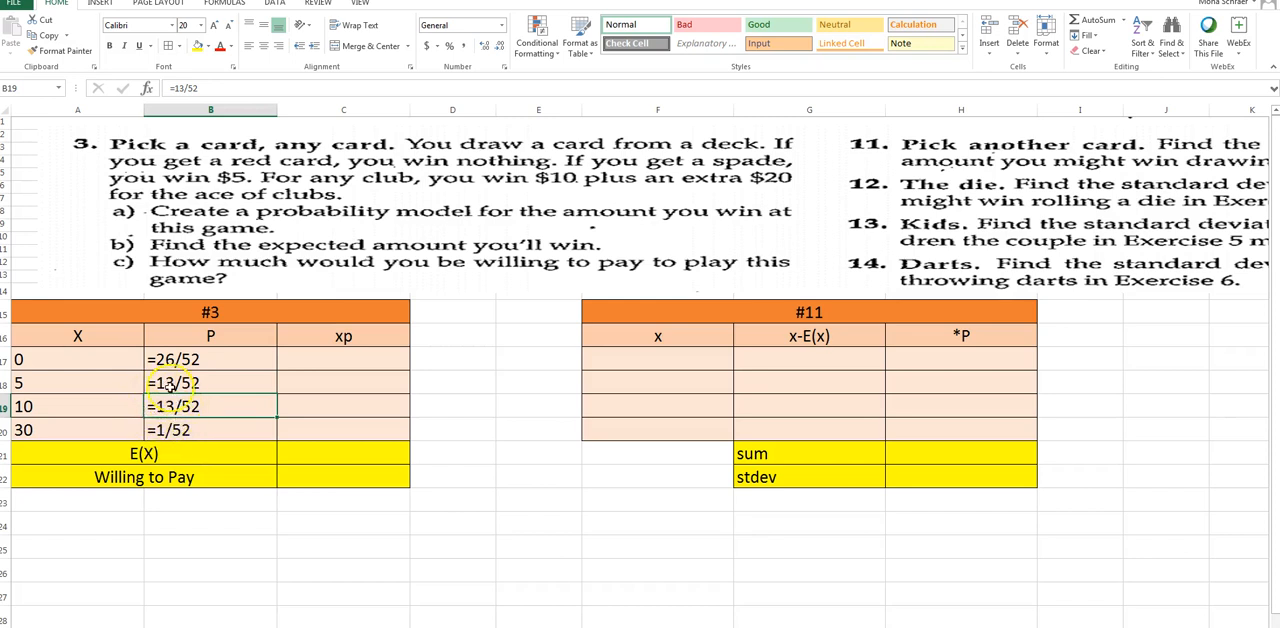
{"action": "left_click", "coordinate": [186, 88]}
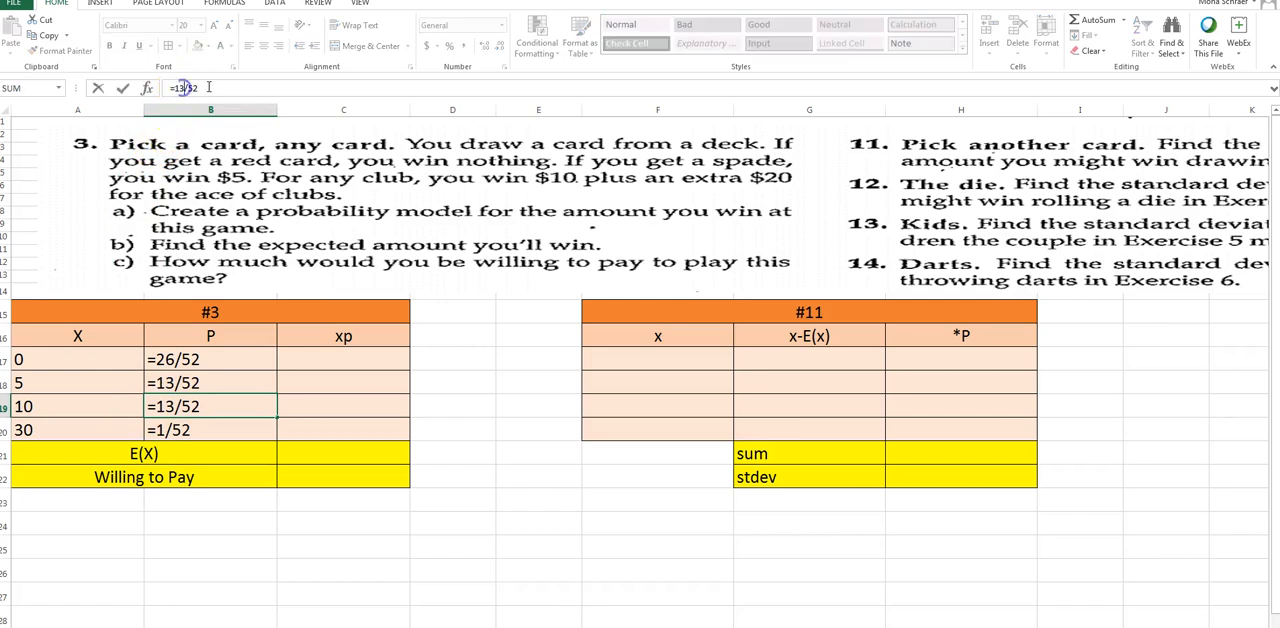
{"action": "key", "text": "BackSpace"}
{"action": "type", "text": "2"}
{"action": "key", "text": "Return"}
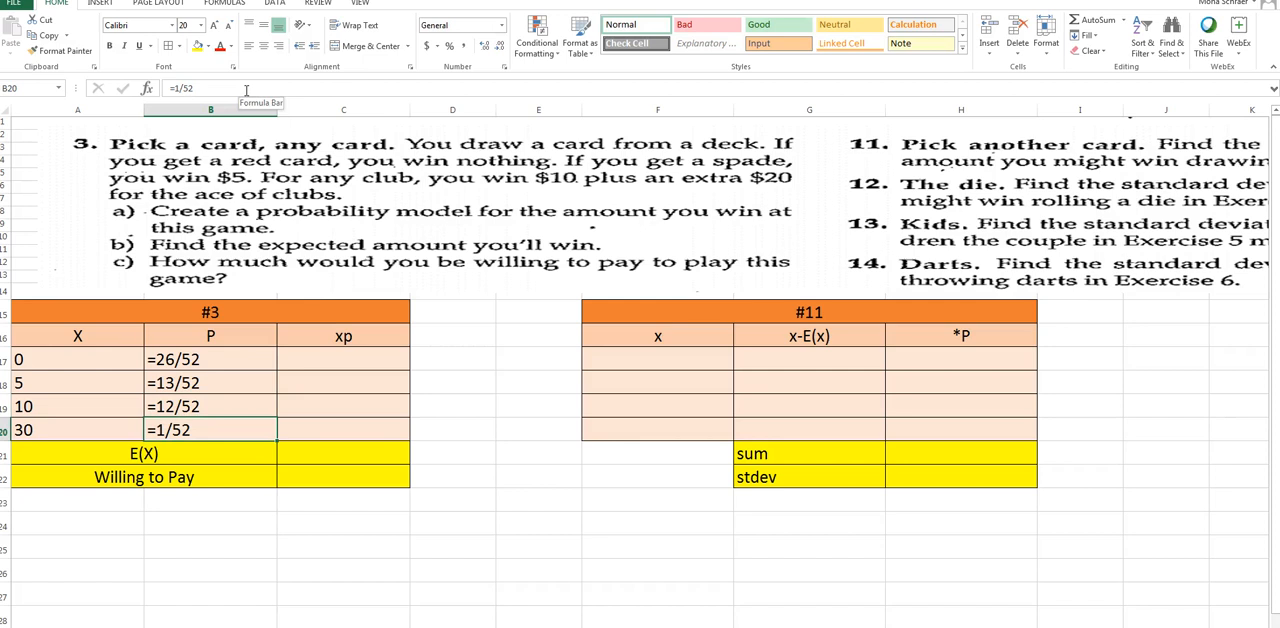
{"action": "key", "text": "ctrl+grave"}
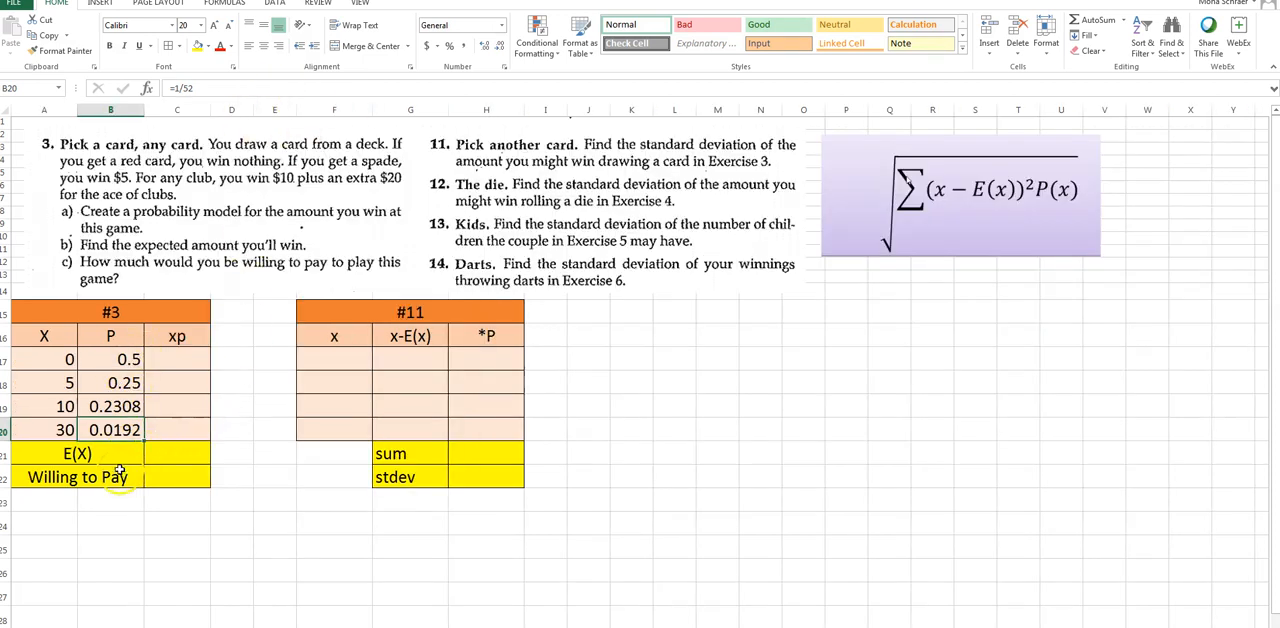
Total the probabilities B17:B20 with a SUM formula in B23, below the #3 table
{"action": "left_click", "coordinate": [107, 500]}
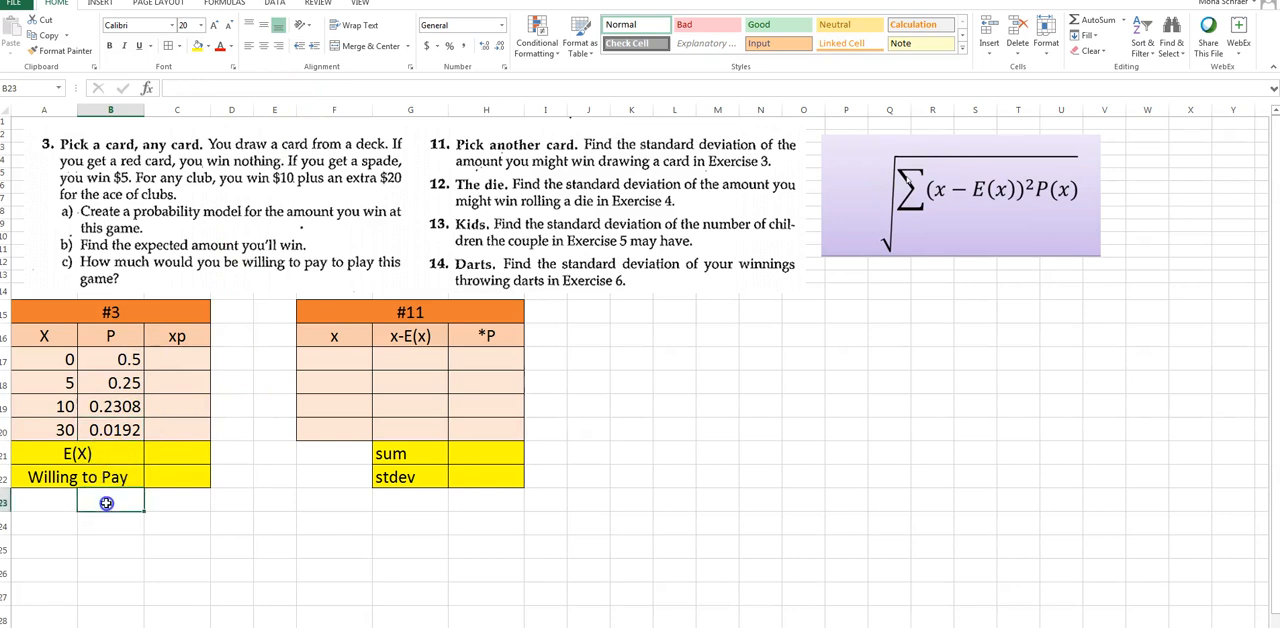
{"action": "type", "text": "=sum"}
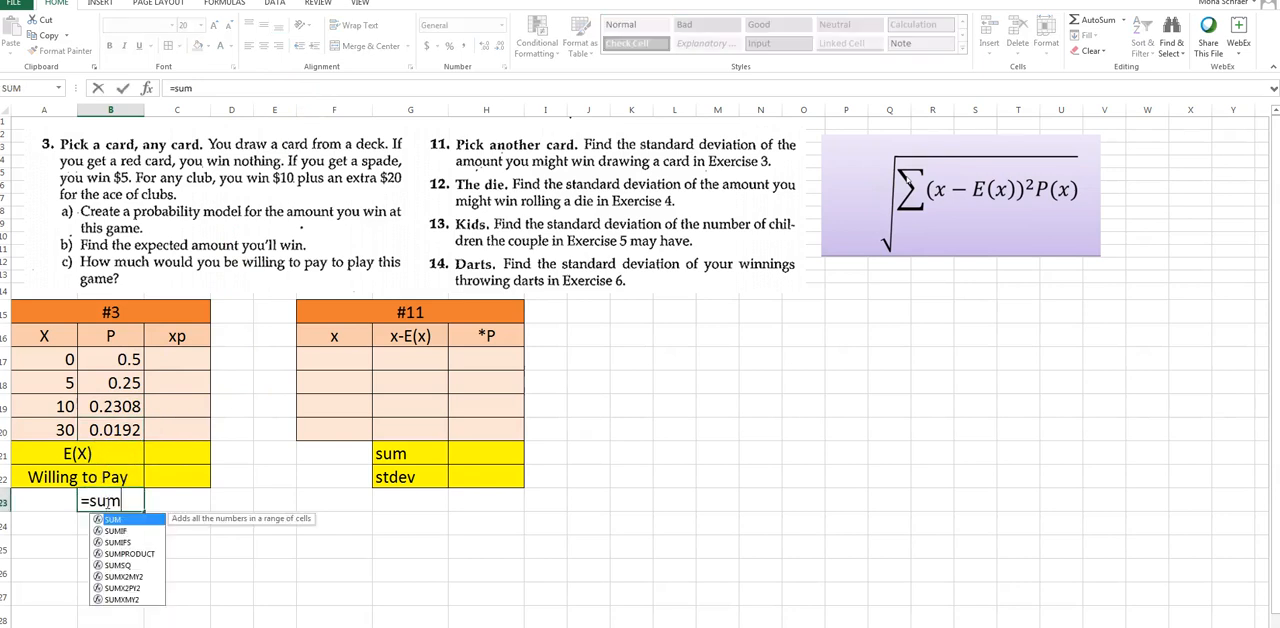
{"action": "type", "text": "("}
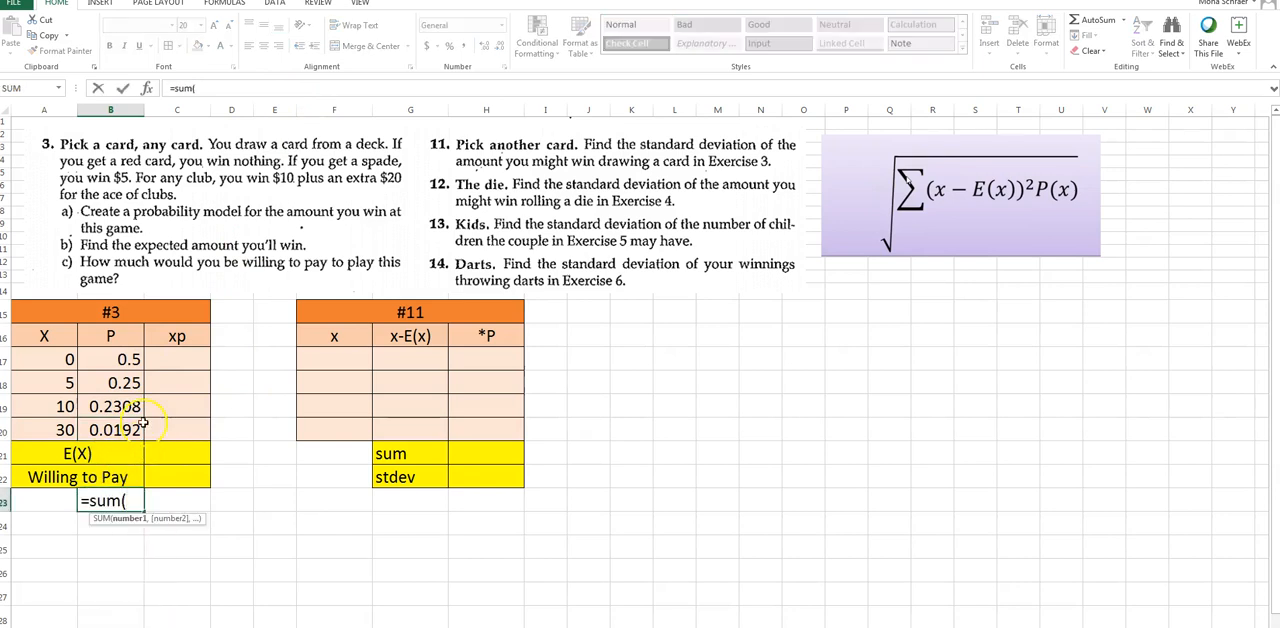
{"action": "left_click_drag", "start_coordinate": [118, 359], "coordinate": [118, 430]}
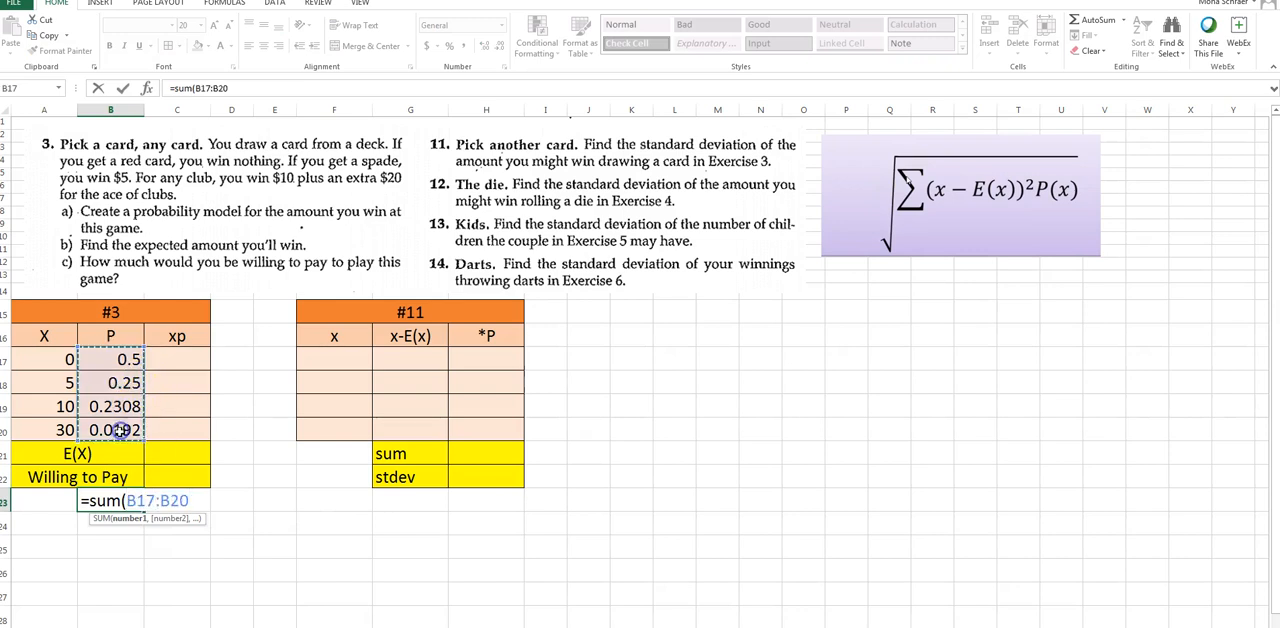
{"action": "key", "text": "Return"}
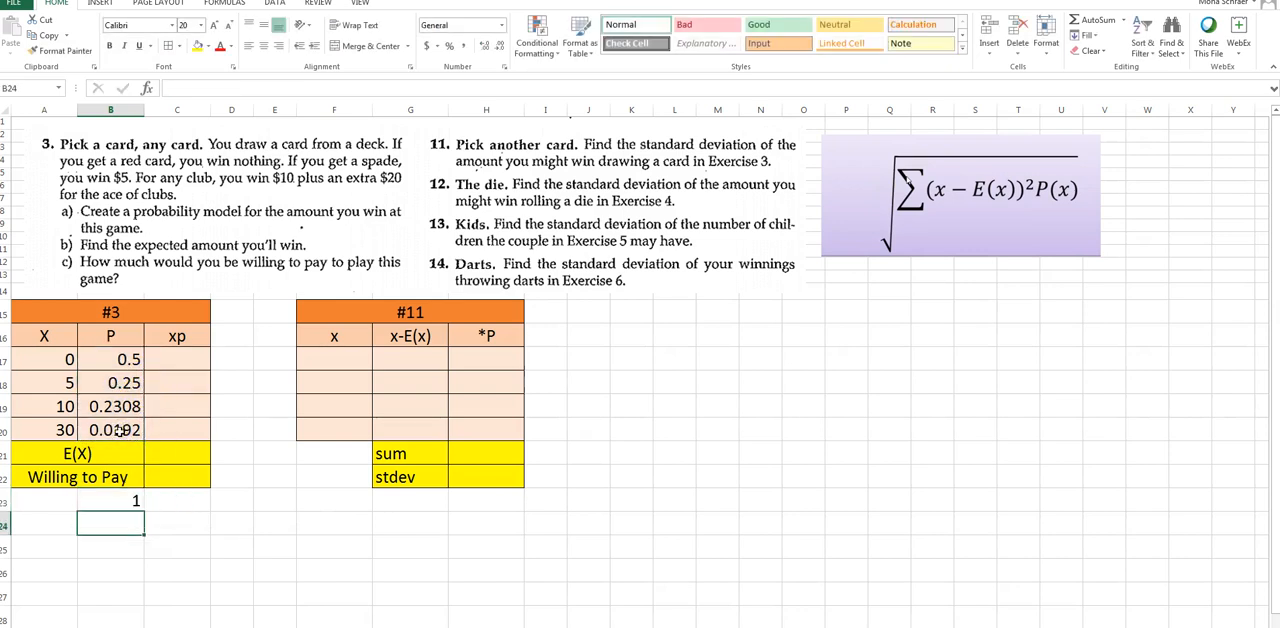
Compute the xp column by entering =A17*B17 in C17 and filling the formula through C20
{"action": "left_click", "coordinate": [174, 364]}
{"action": "type", "text": "="}
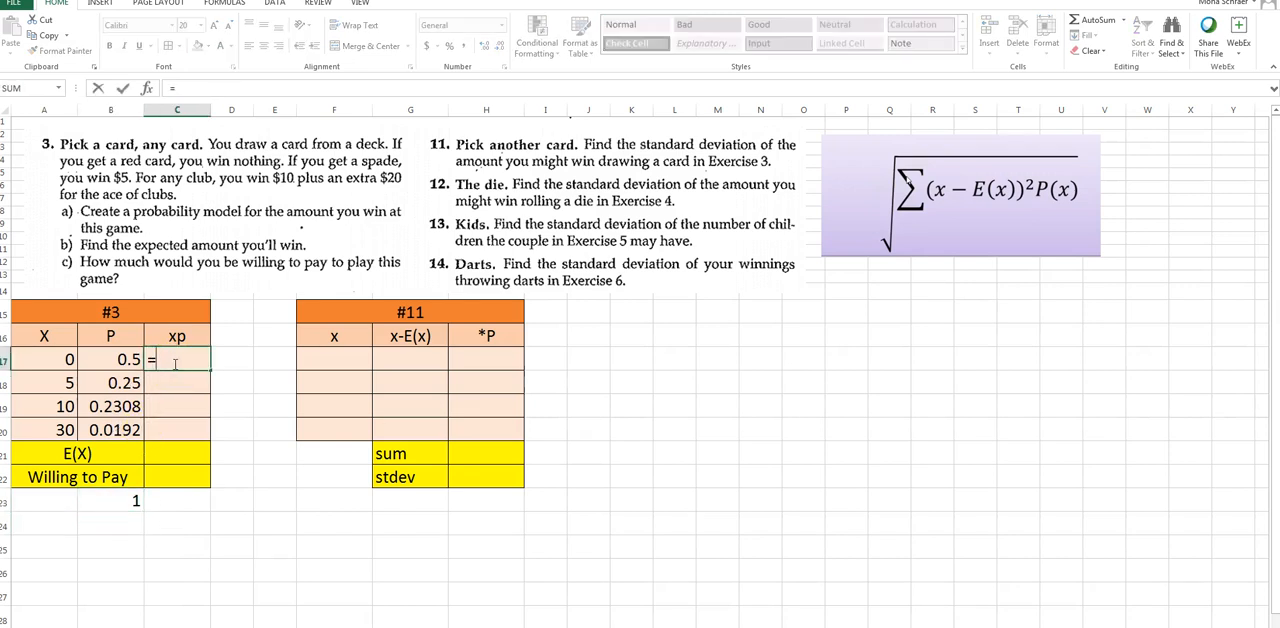
{"action": "left_click", "coordinate": [17, 355]}
{"action": "type", "text": "*"}
{"action": "left_click", "coordinate": [95, 359]}
{"action": "key", "text": "Return"}
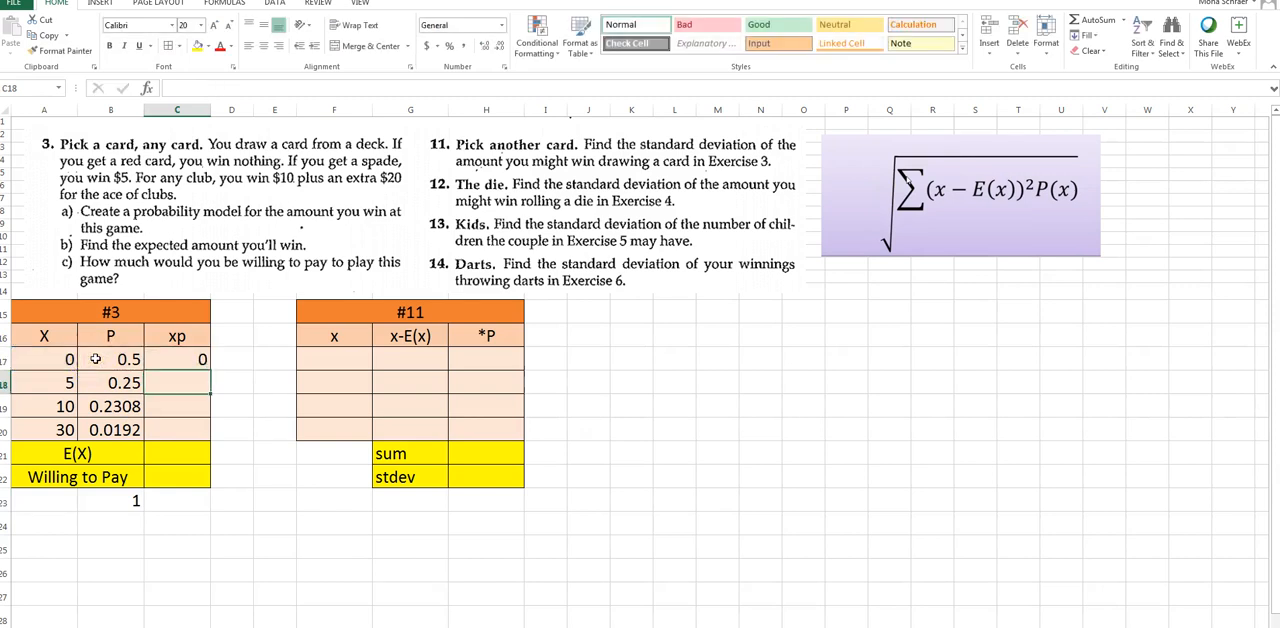
{"action": "left_click", "coordinate": [177, 352]}
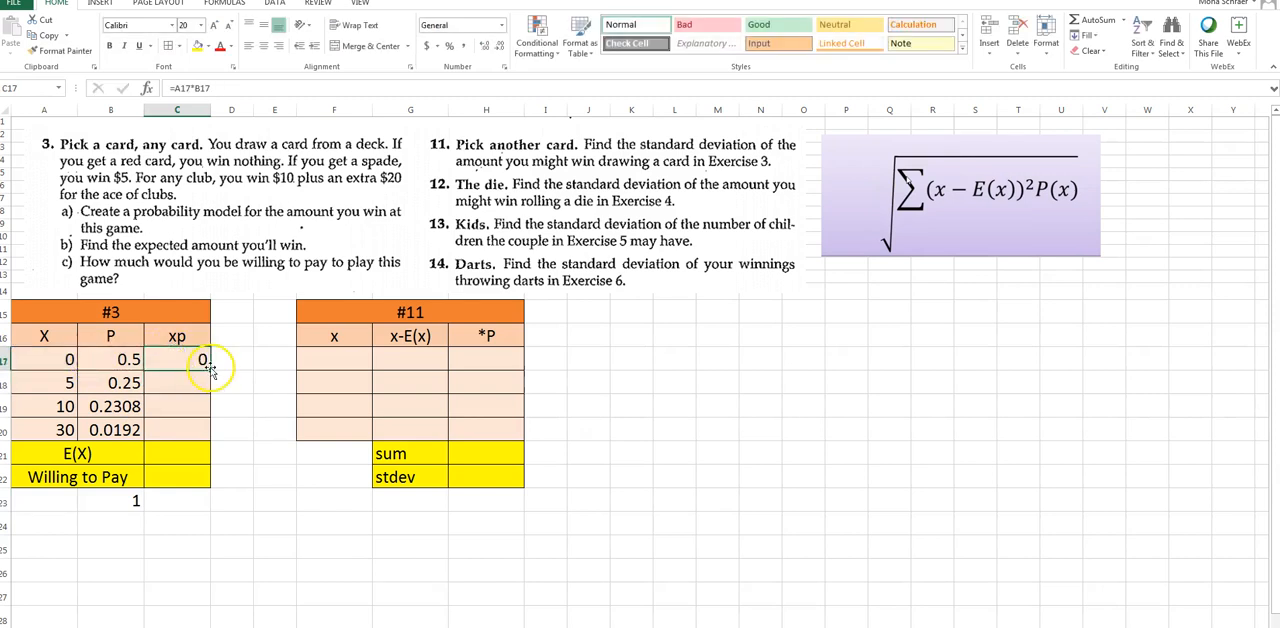
{"action": "left_click_drag", "start_coordinate": [210, 368], "coordinate": [210, 432]}
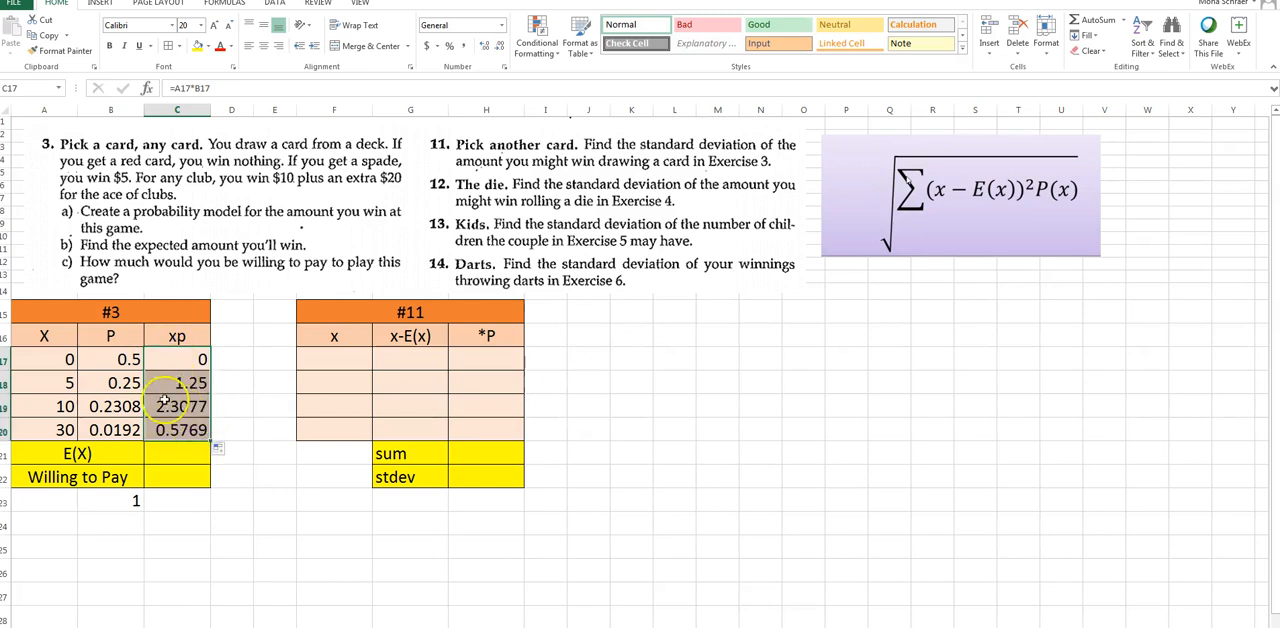
Calculate the expected value E(X) in C21 with a SUM formula over C17:C20
{"action": "left_click", "coordinate": [194, 453]}
{"action": "type", "text": "="}
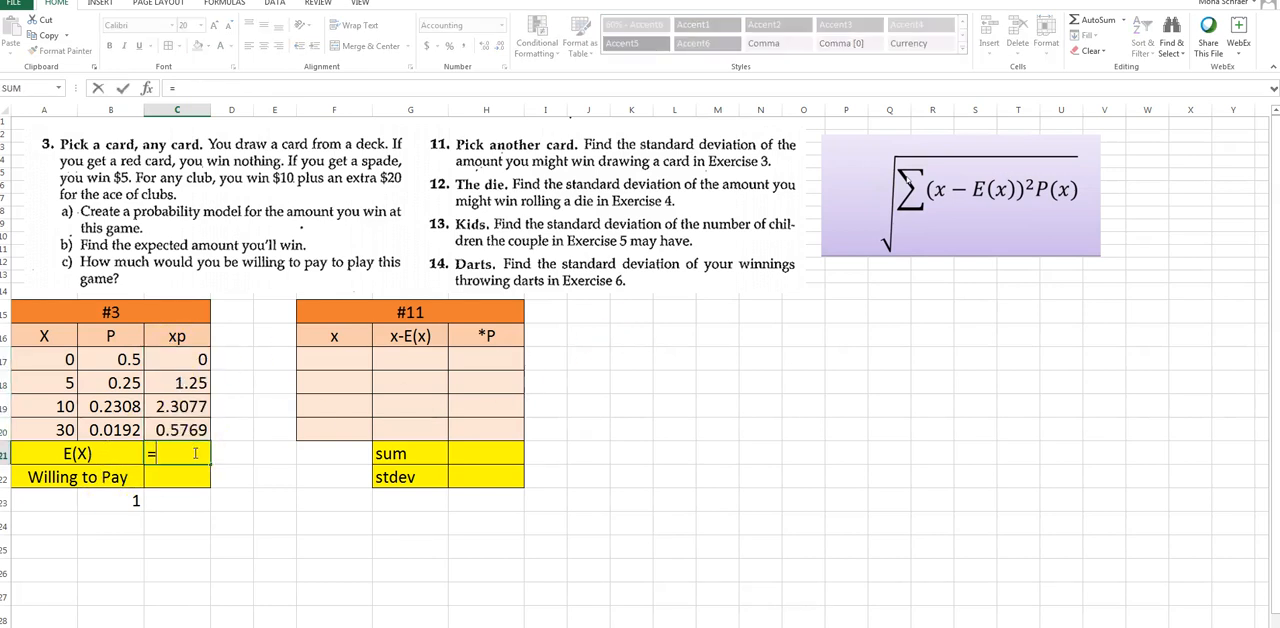
{"action": "type", "text": "sum"}
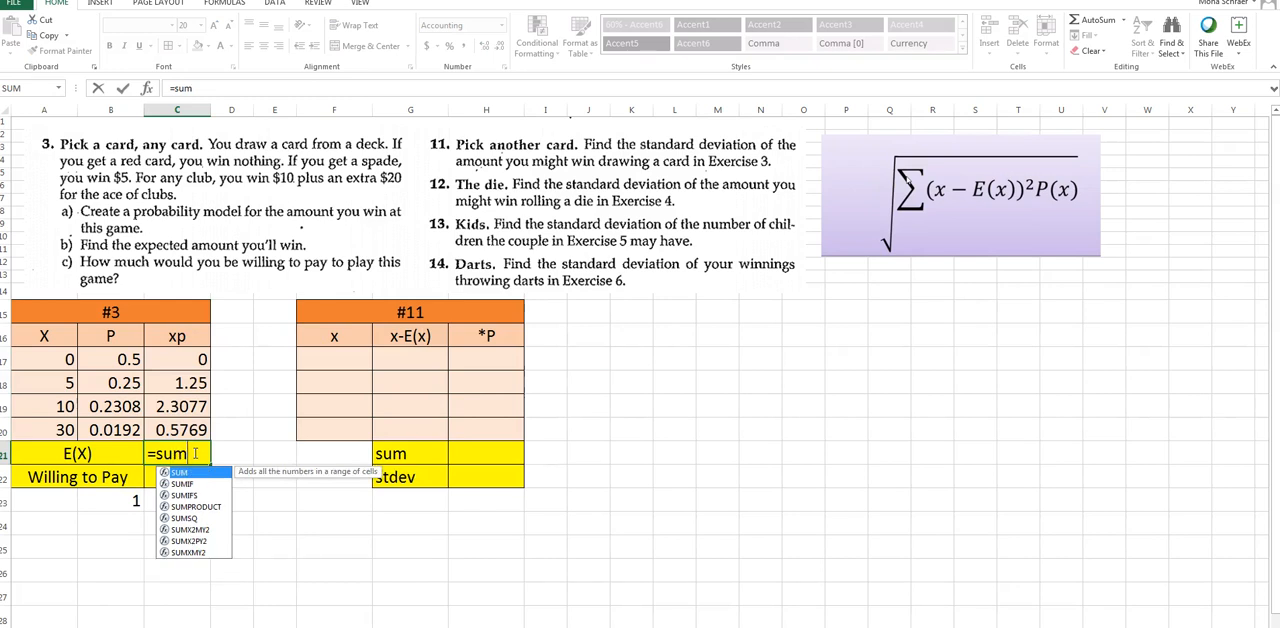
{"action": "double_click", "coordinate": [180, 471]}
{"action": "left_click_drag", "start_coordinate": [177, 359], "coordinate": [176, 427]}
{"action": "key", "text": "Return"}
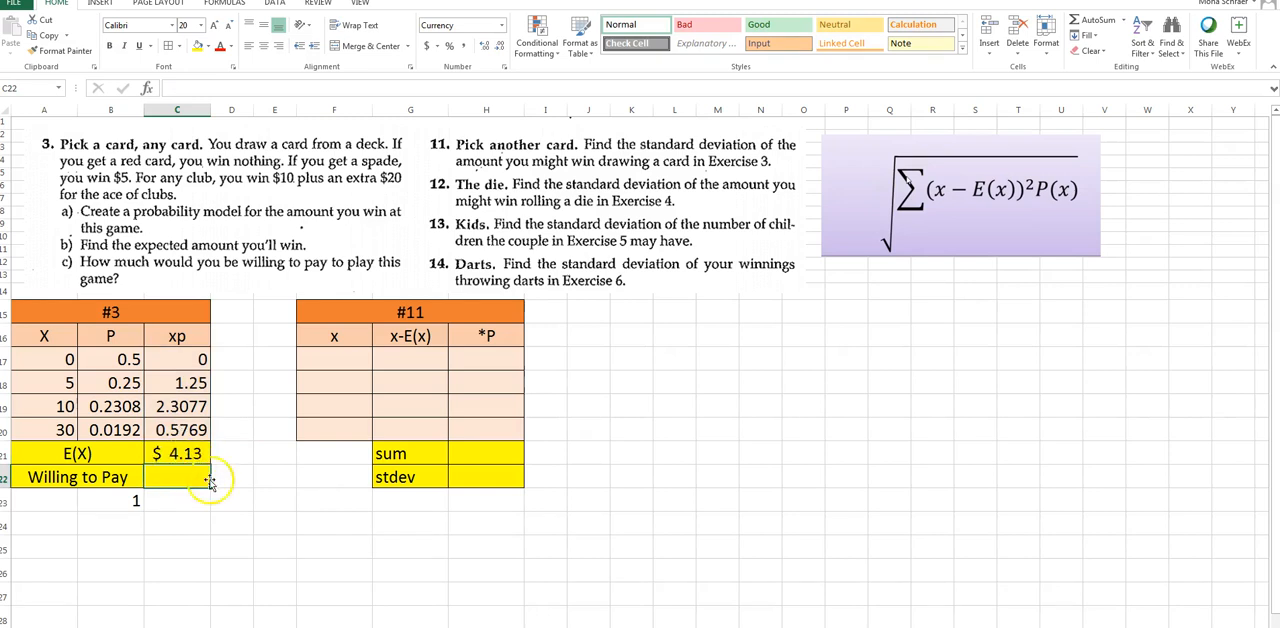
Apply the Number format to the E(X) result in C21
{"action": "left_click", "coordinate": [185, 453]}
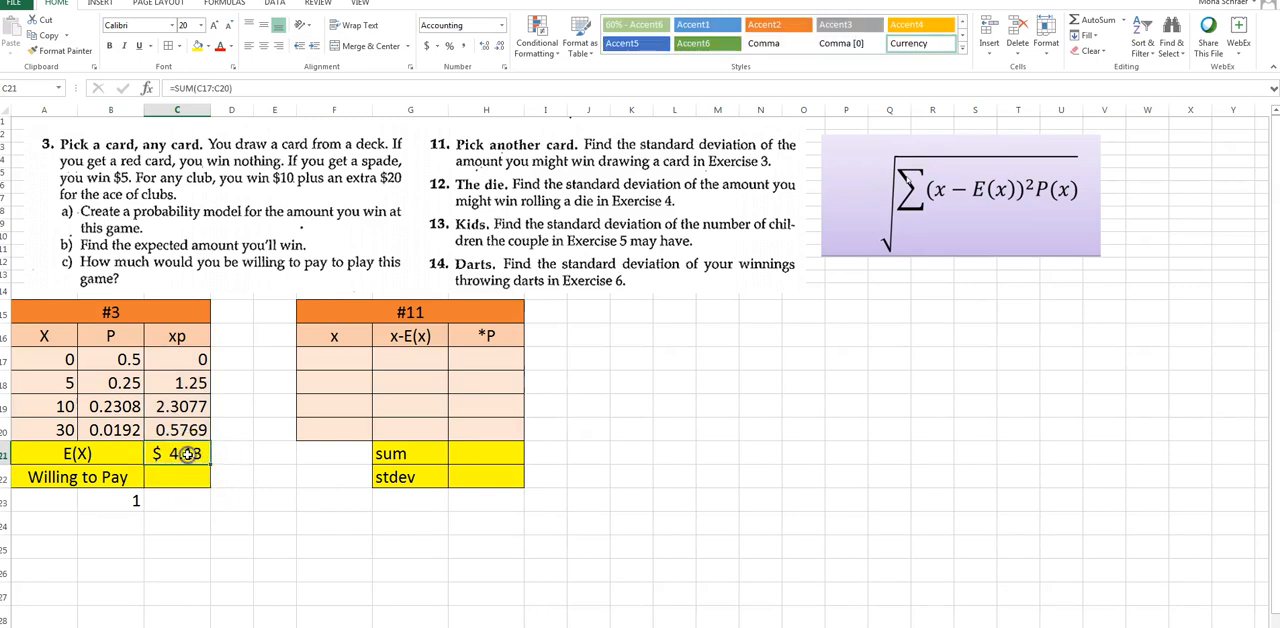
{"action": "left_click", "coordinate": [501, 25]}
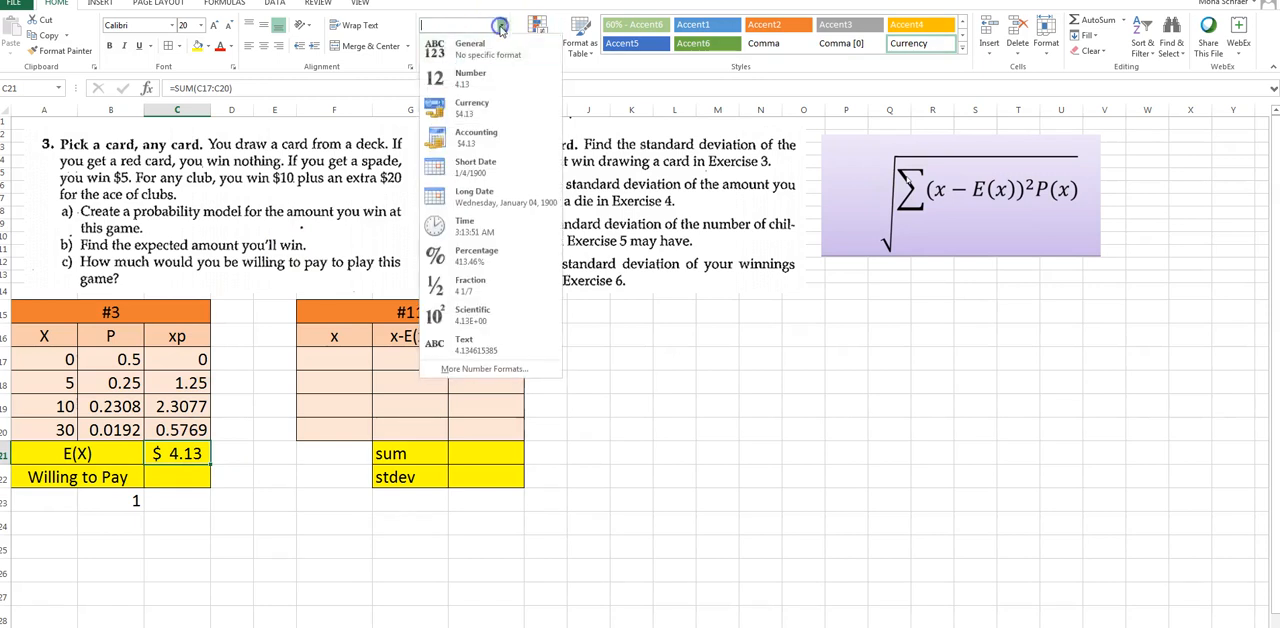
{"action": "left_click", "coordinate": [486, 75]}
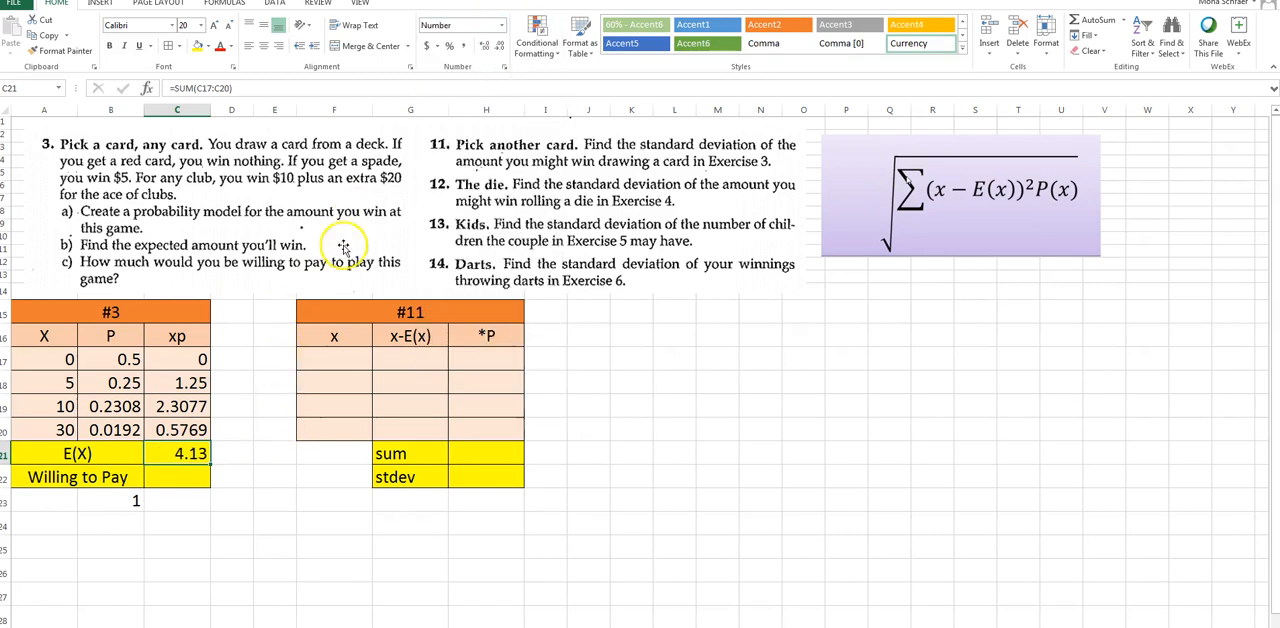
Show the E(X) result in C21 with four decimal places
{"action": "left_click", "coordinate": [485, 48]}
{"action": "left_click", "coordinate": [485, 48]}
{"action": "left_click", "coordinate": [485, 48]}
{"action": "left_click", "coordinate": [498, 47]}
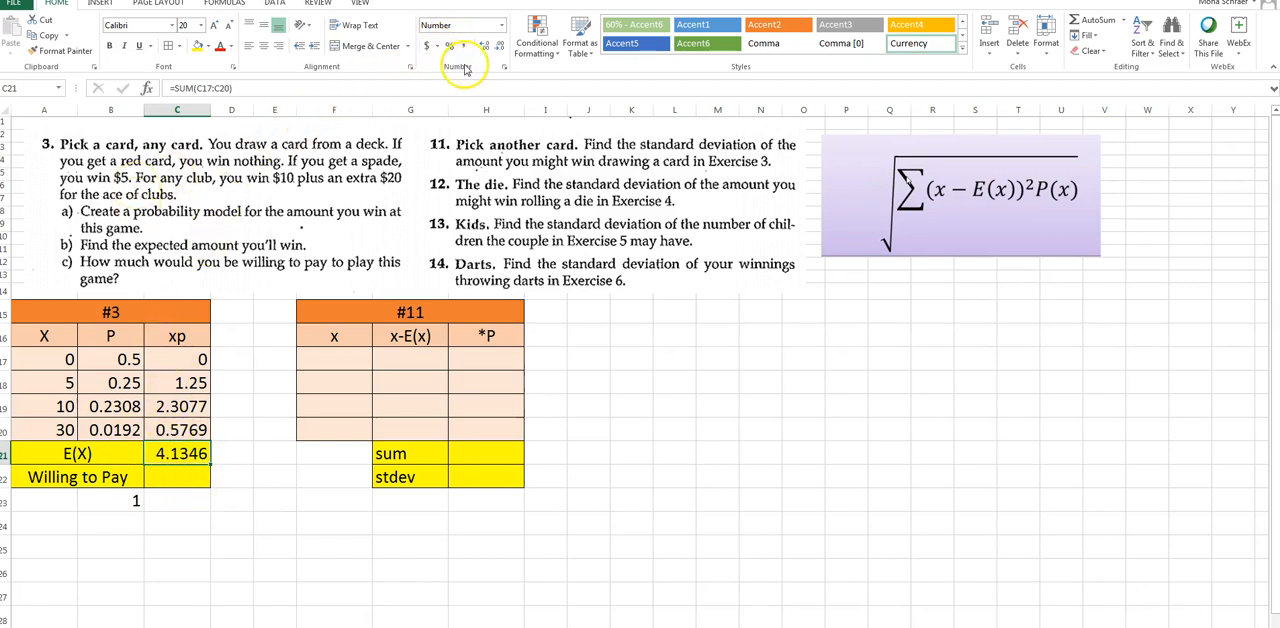
Apply the Accounting dollar format to E(X) in C21 and enter $4.12 as the Willing to Pay amount in C22
{"action": "left_click", "coordinate": [427, 47]}
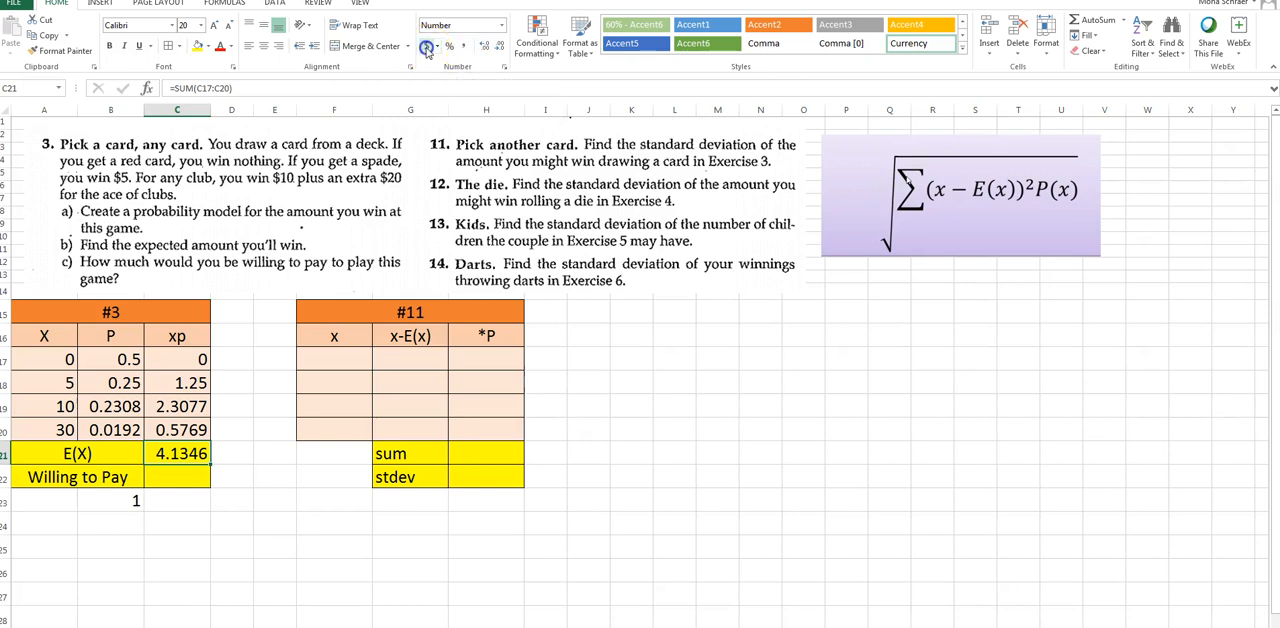
{"action": "left_click", "coordinate": [186, 481]}
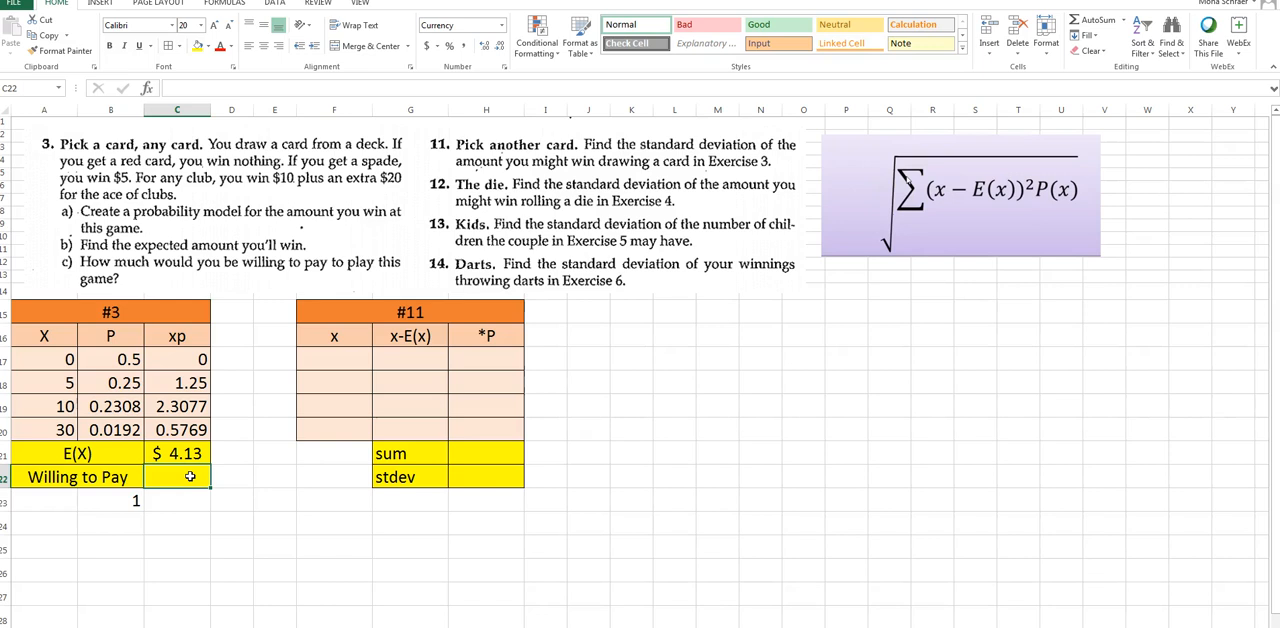
{"action": "type", "text": "$4.12"}
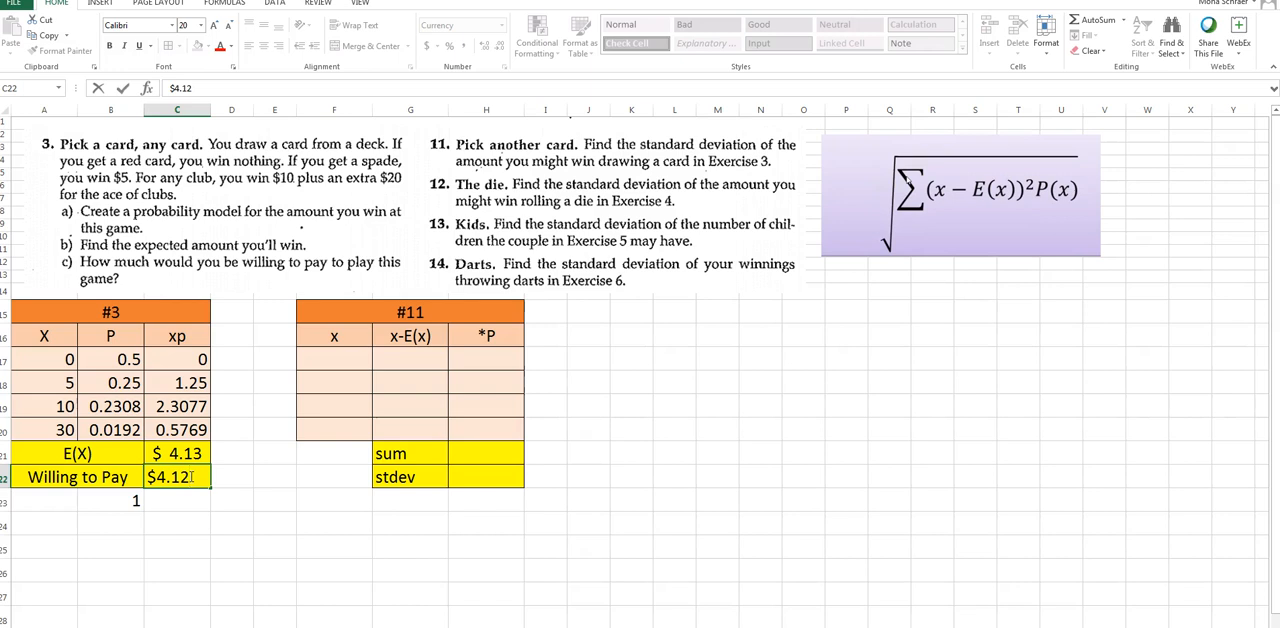
{"action": "key", "text": "Return"}
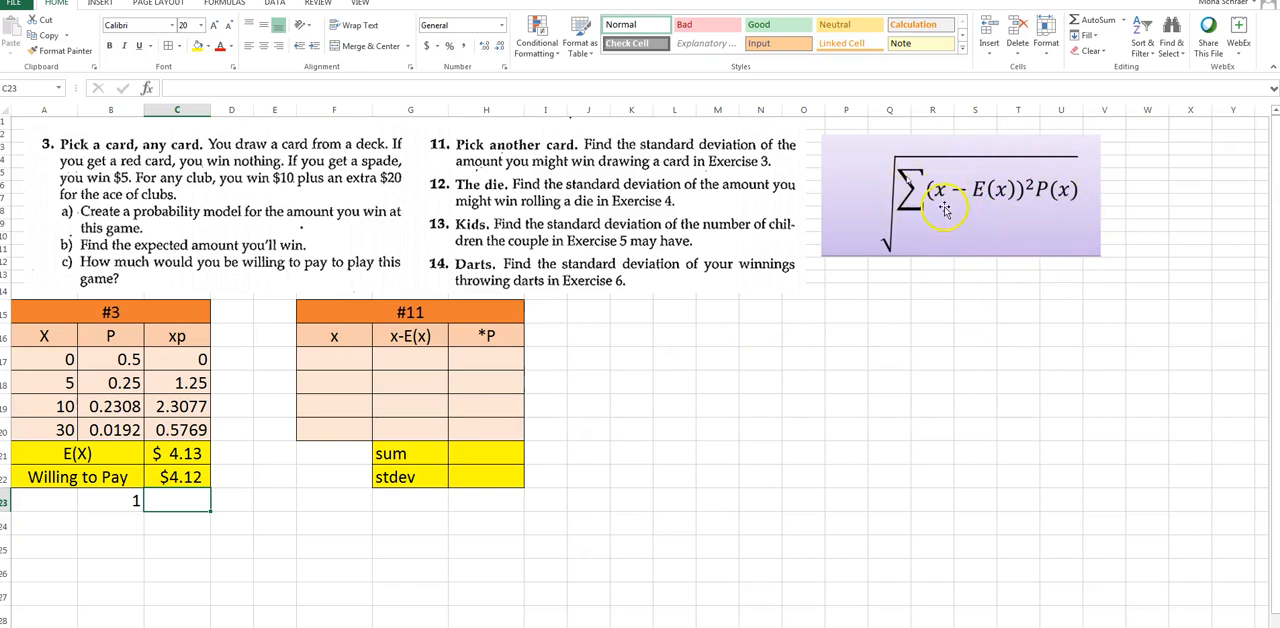
Copy the X values A17:A20 from the #3 table into the x column of the #11 table, starting at F17
{"action": "left_click", "coordinate": [336, 351]}
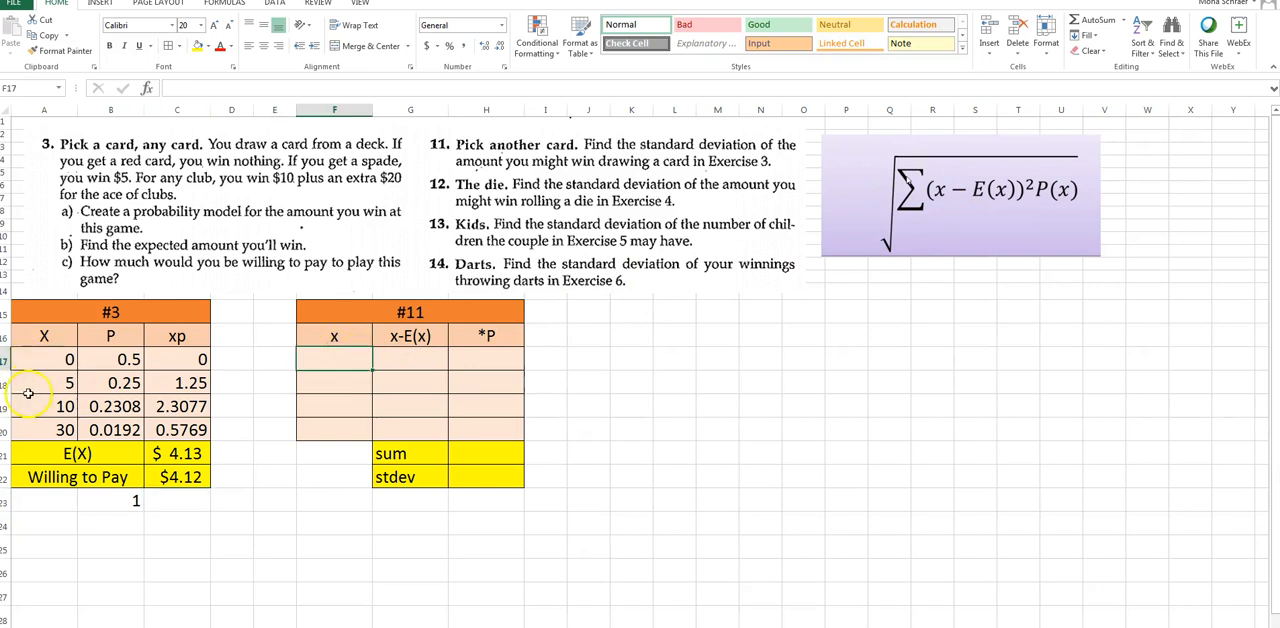
{"action": "left_click_drag", "start_coordinate": [22, 363], "coordinate": [22, 427]}
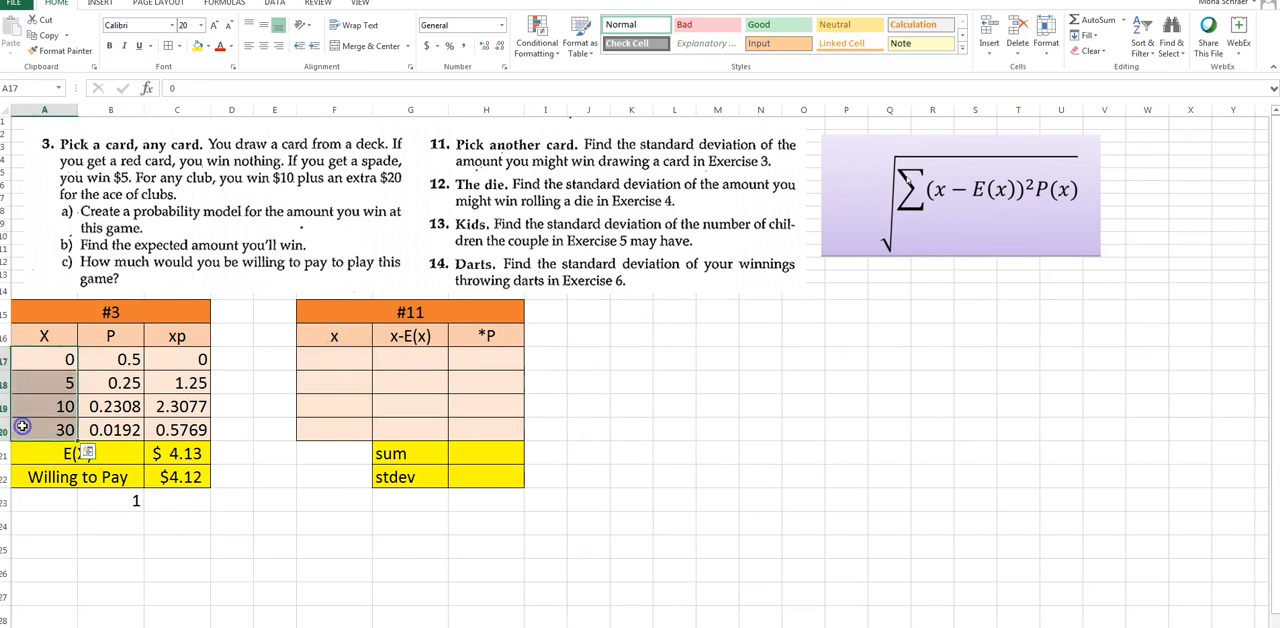
{"action": "key", "text": "ctrl+c"}
{"action": "left_click", "coordinate": [318, 360]}
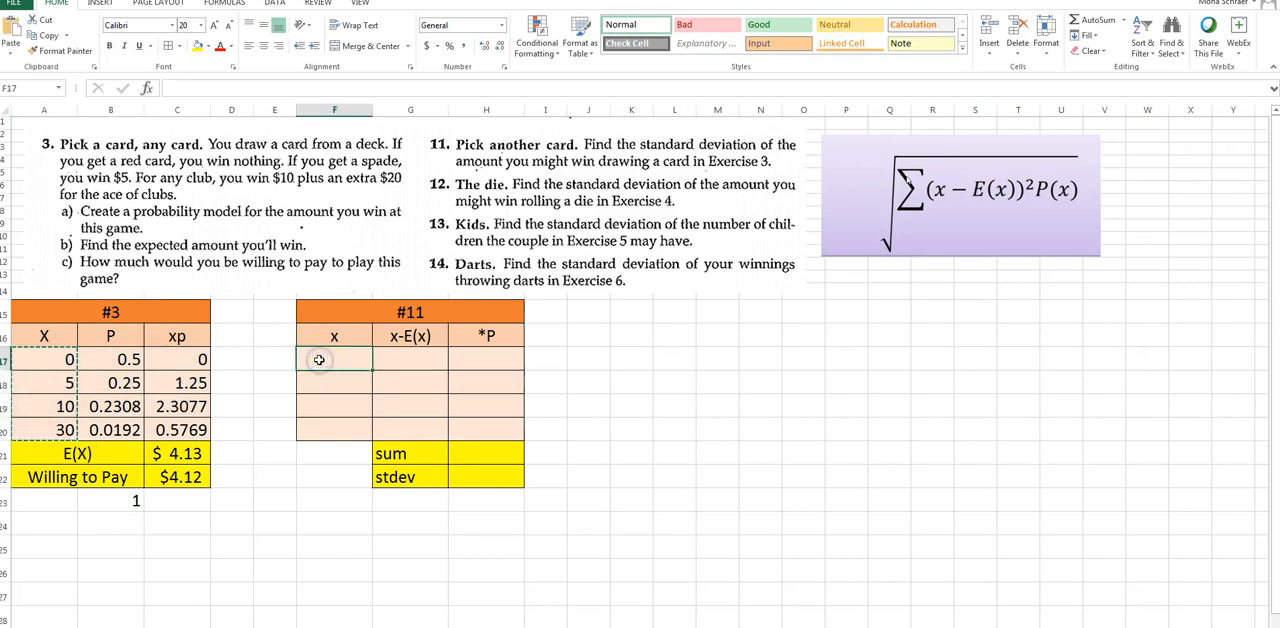
{"action": "key", "text": "ctrl+v"}
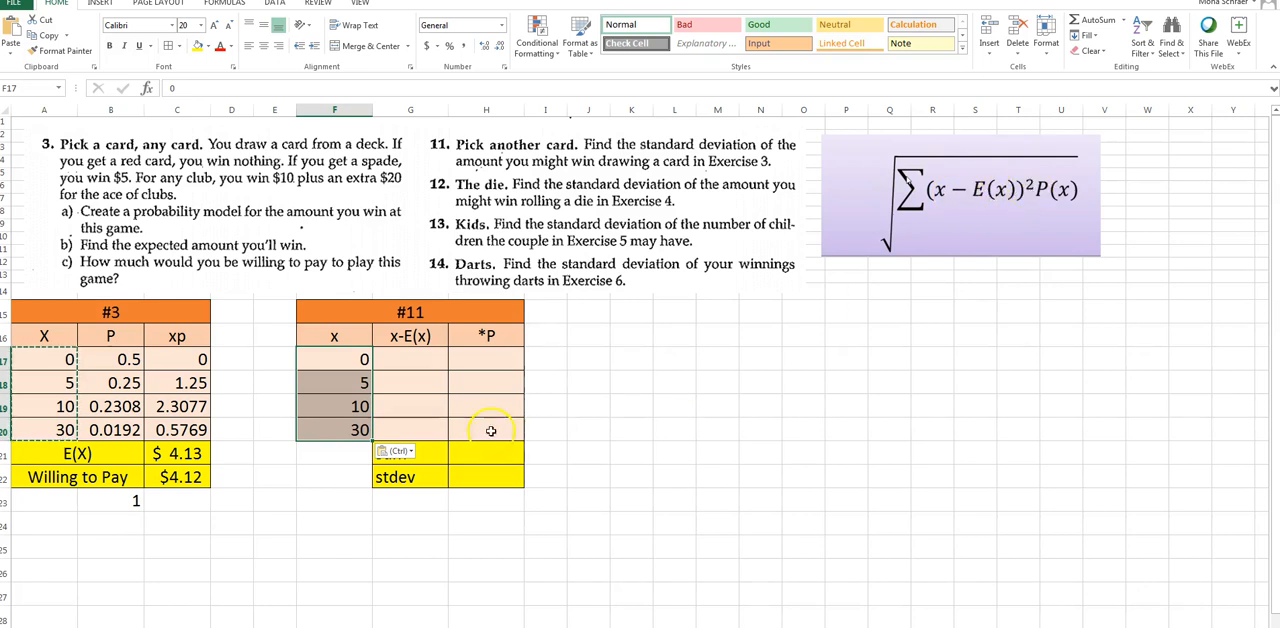
Enter the squared deviation formula =(F17-$C$21)^2 in G17 of the #11 table, with an absolute reference to E(X)
{"action": "left_click", "coordinate": [416, 352]}
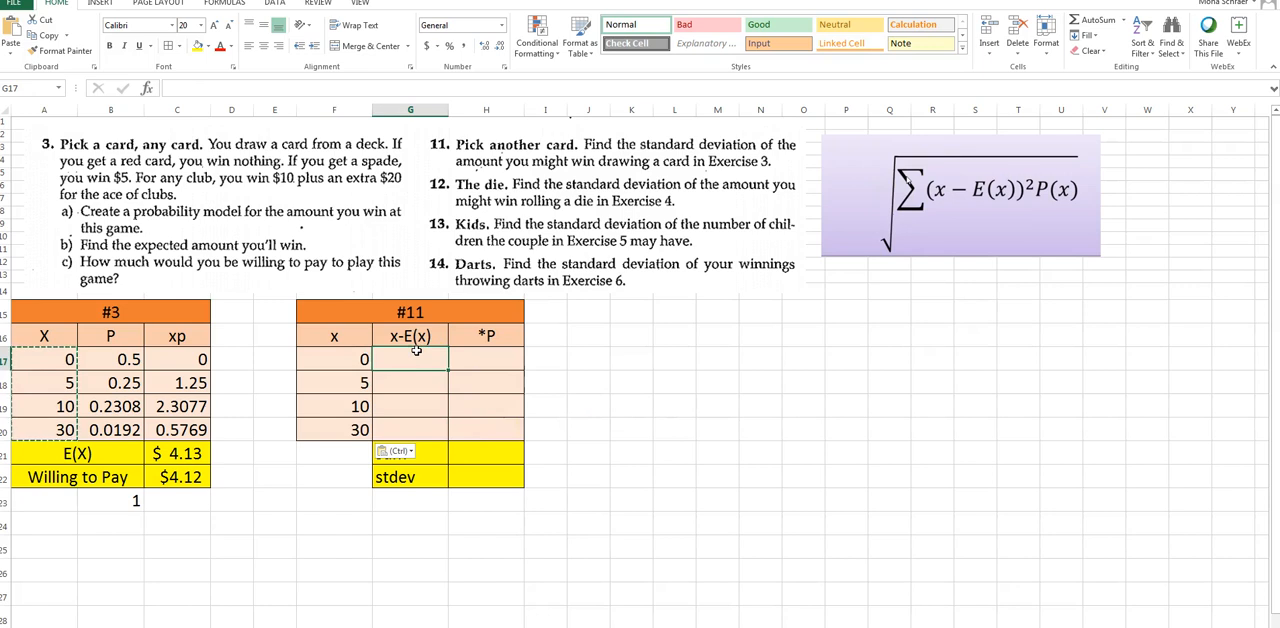
{"action": "type", "text": "=("}
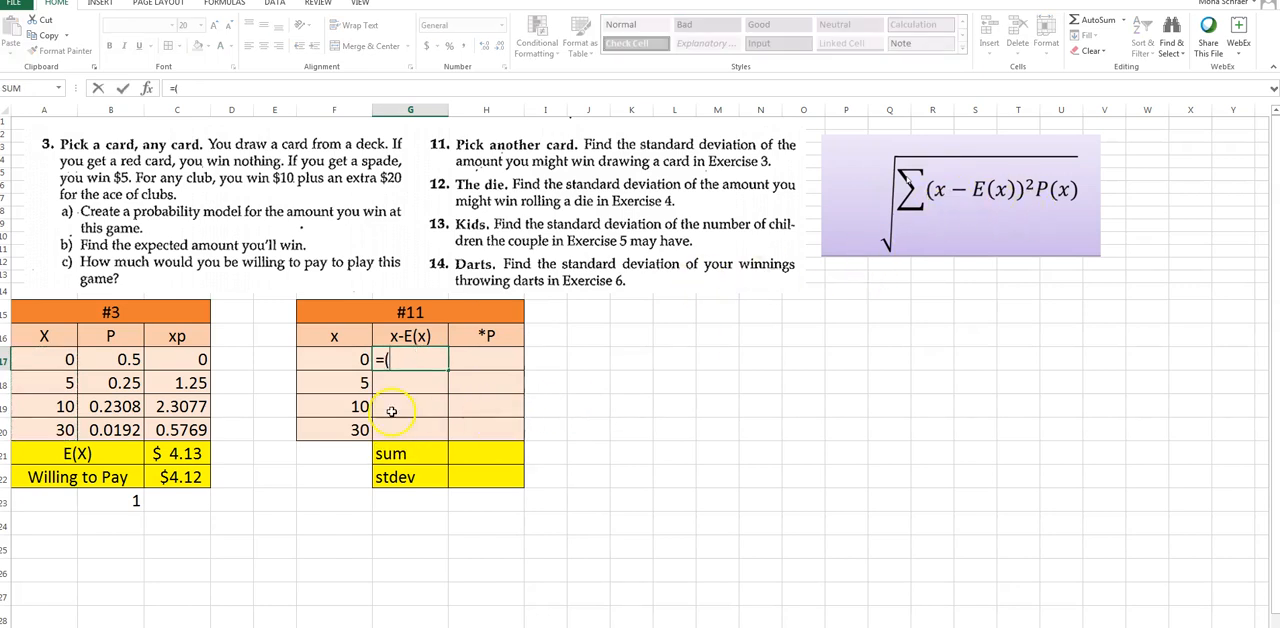
{"action": "left_click", "coordinate": [322, 361]}
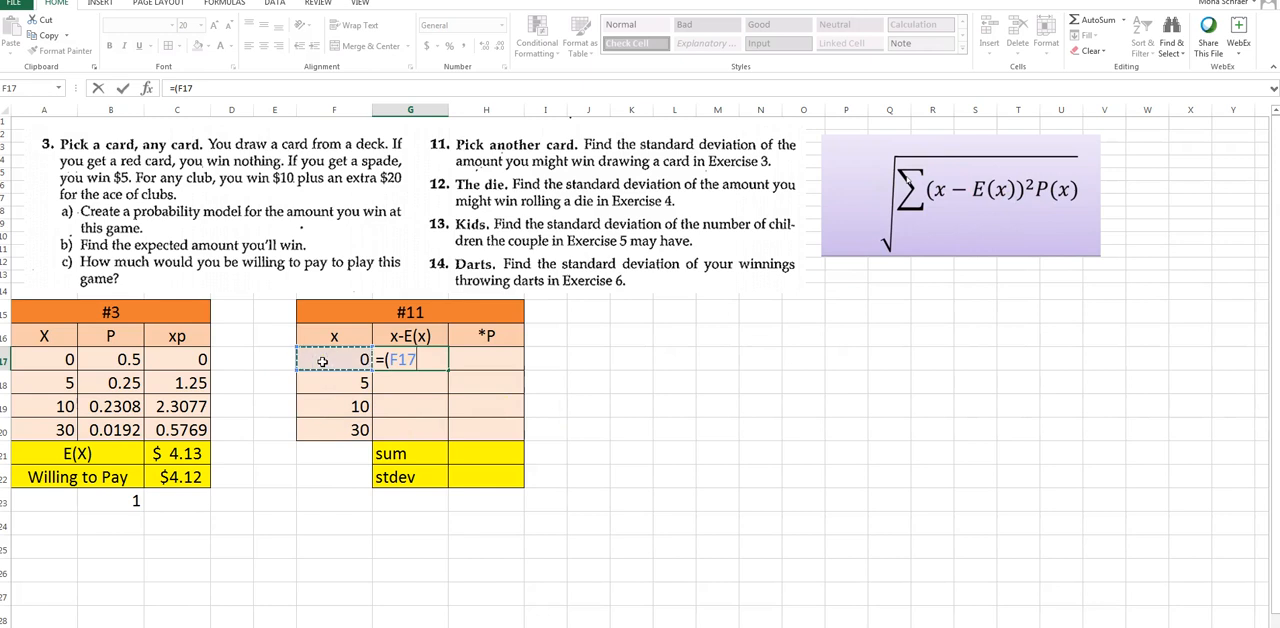
{"action": "type", "text": "-"}
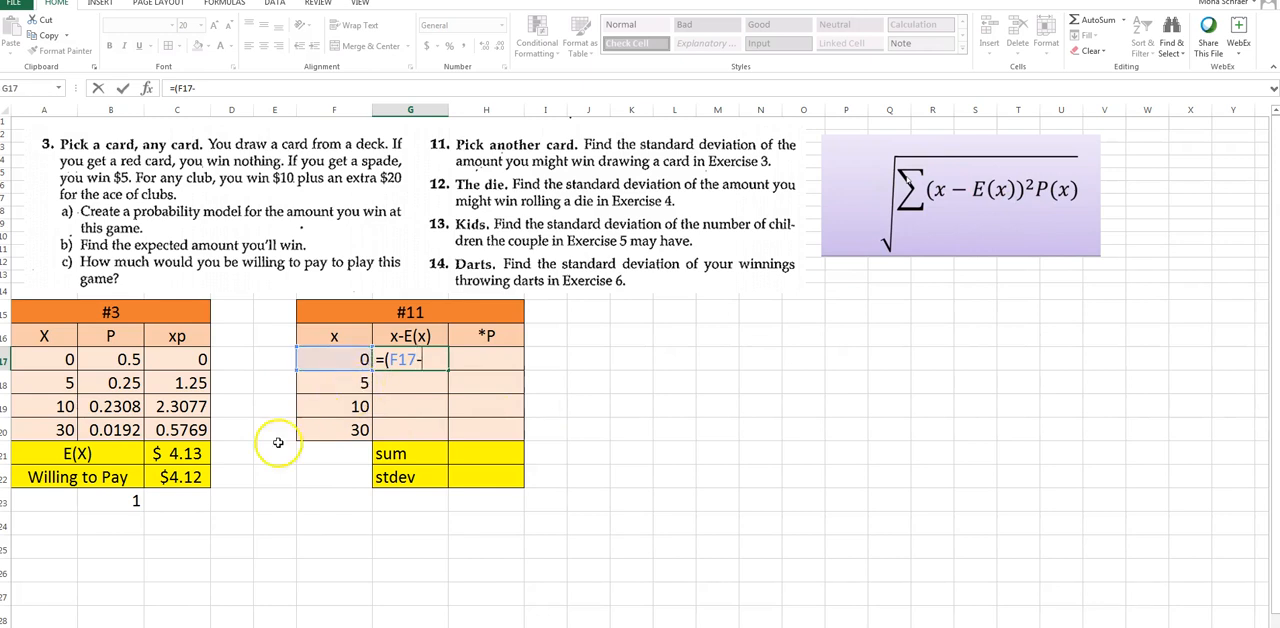
{"action": "left_click", "coordinate": [190, 455]}
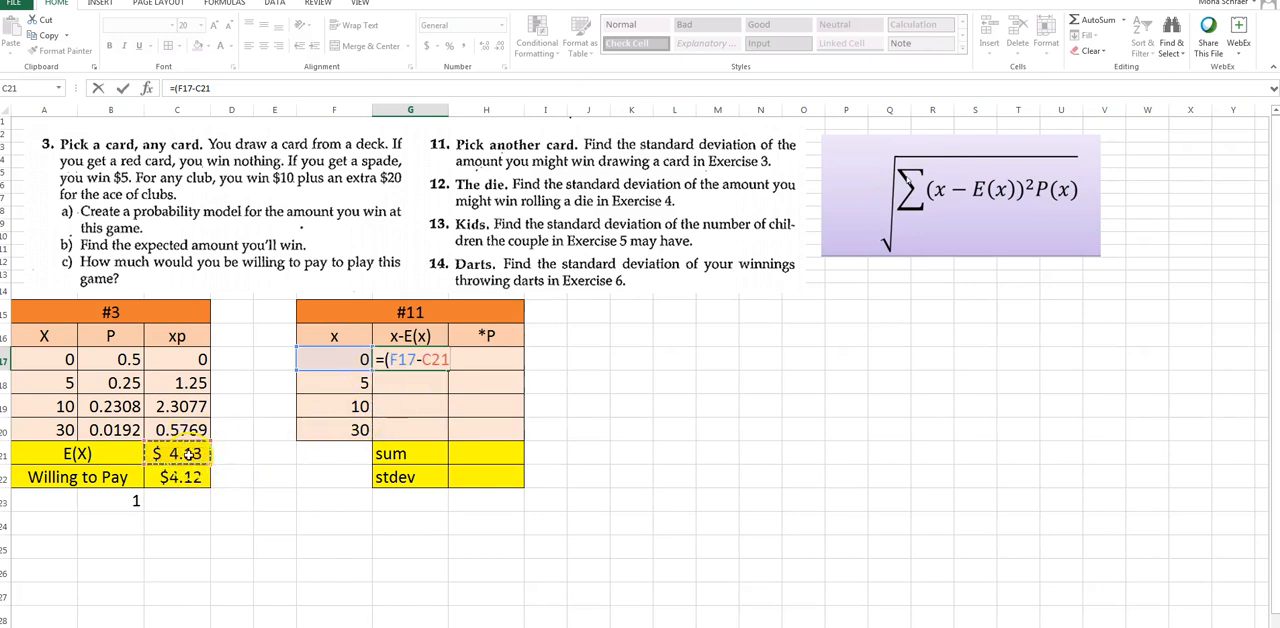
{"action": "left_click", "coordinate": [424, 360]}
{"action": "left_click", "coordinate": [449, 362]}
{"action": "key", "text": "F4"}
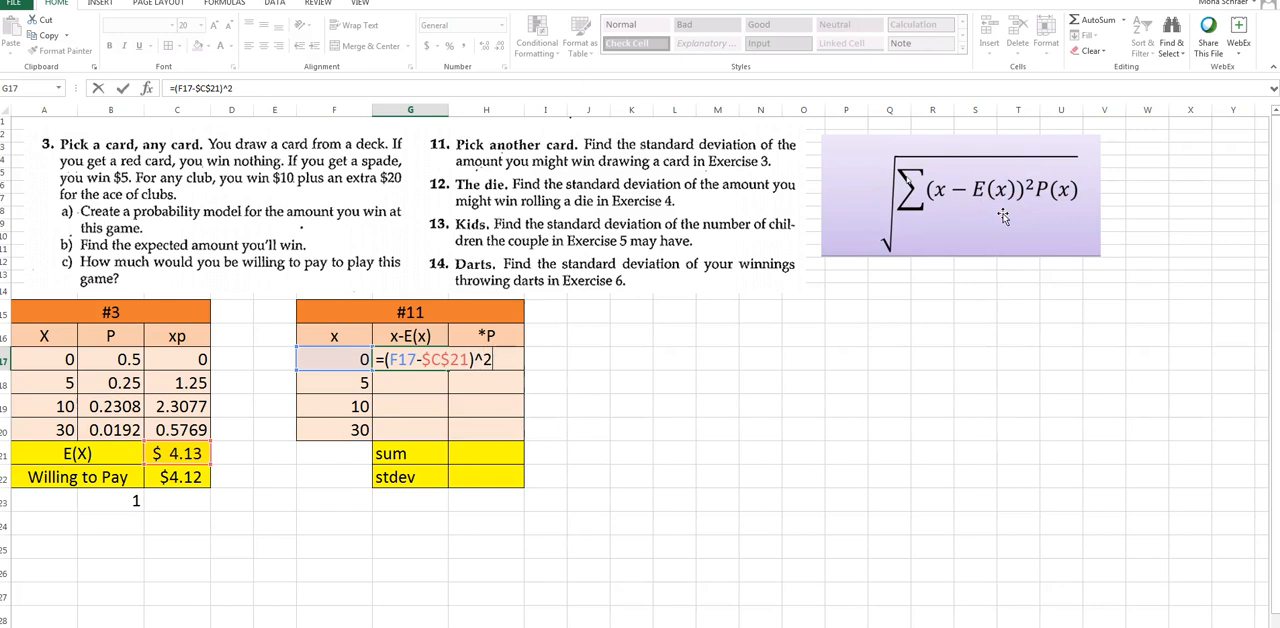
{"action": "key", "text": "Return"}
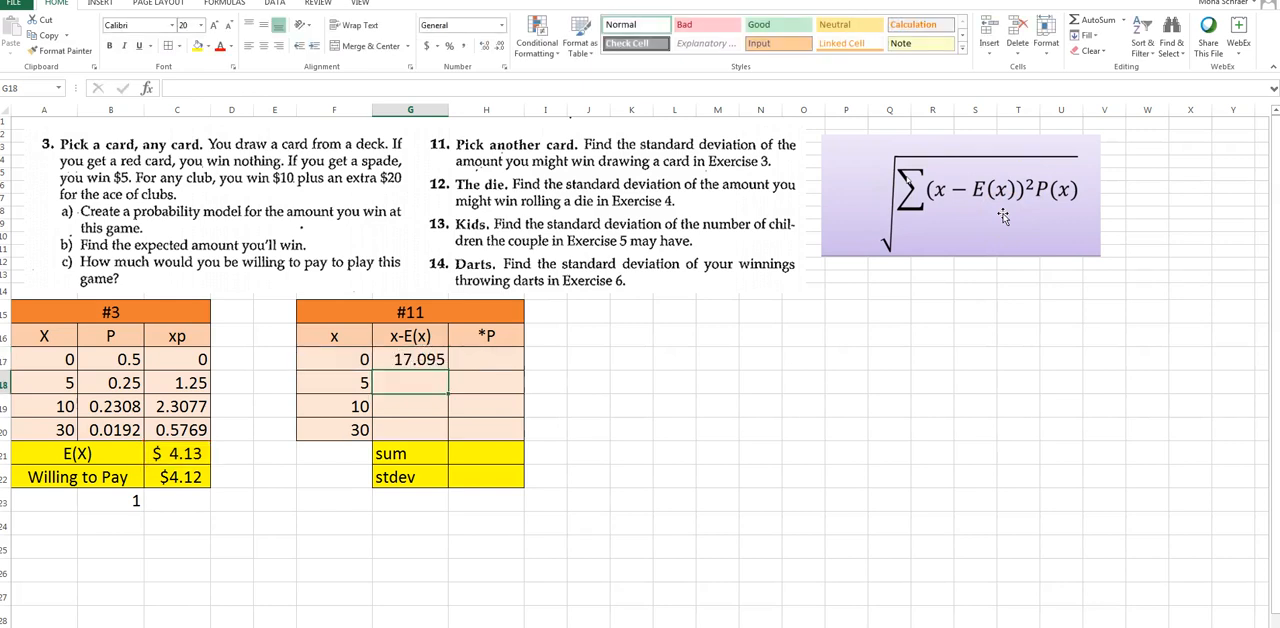
Enter =(F18-$C$21)^2 in G18 and fill the formula down through G20
{"action": "type", "text": "=("}
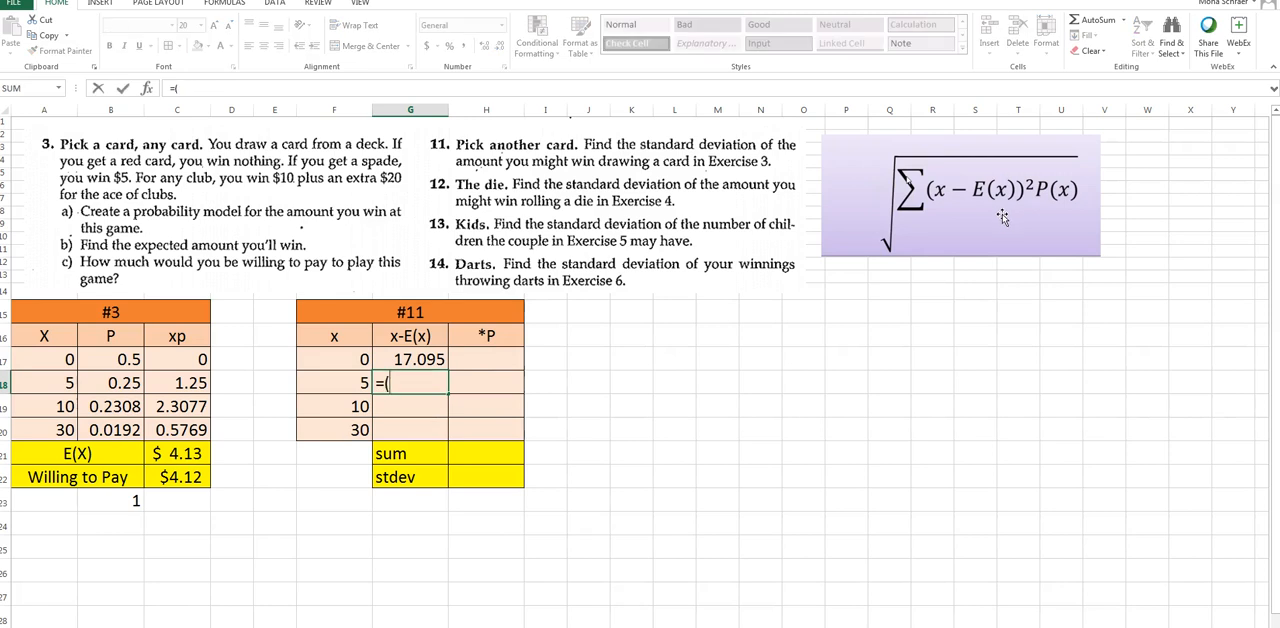
{"action": "left_click", "coordinate": [337, 384]}
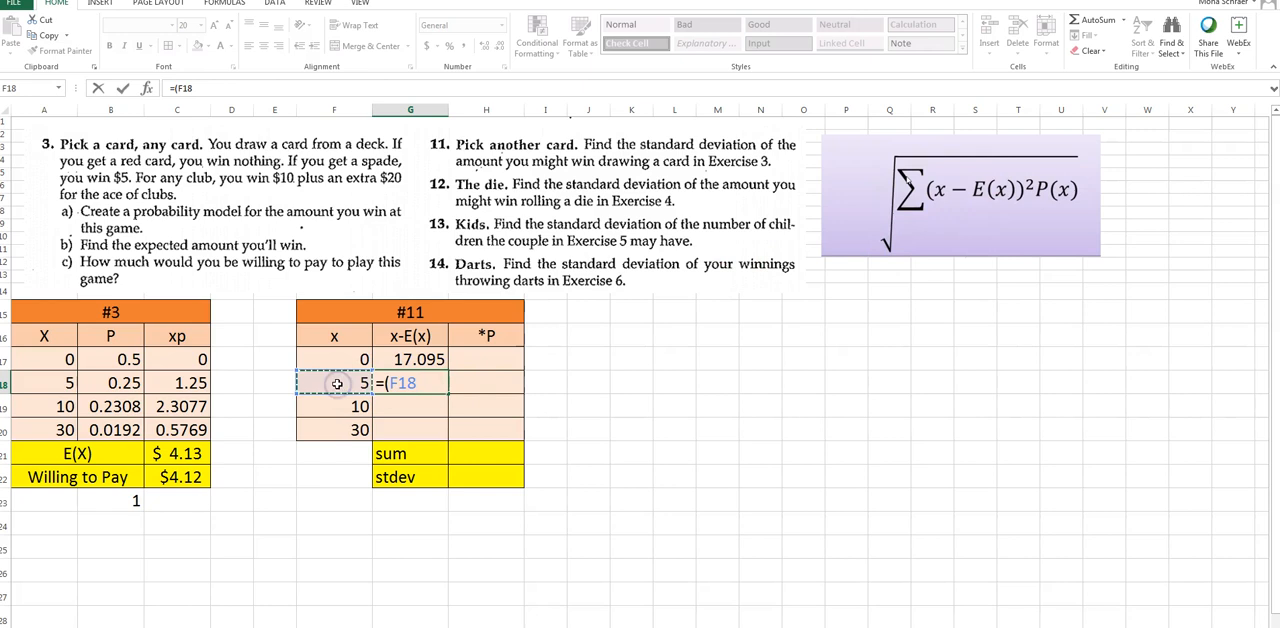
{"action": "type", "text": "-"}
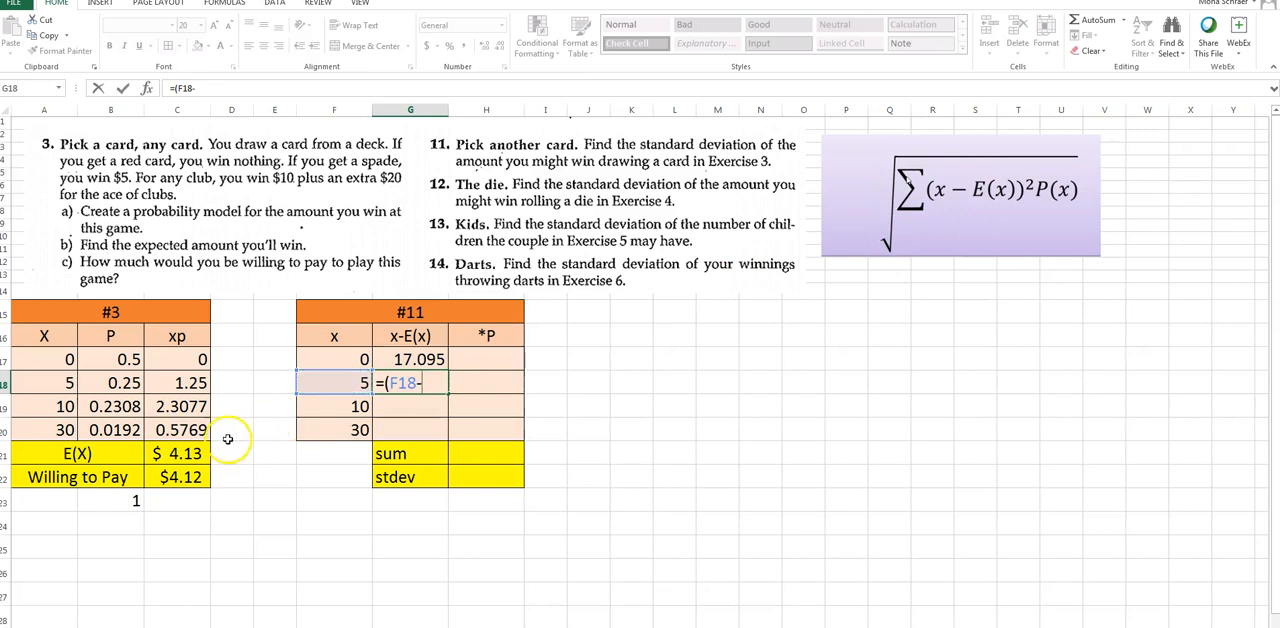
{"action": "left_click", "coordinate": [180, 453]}
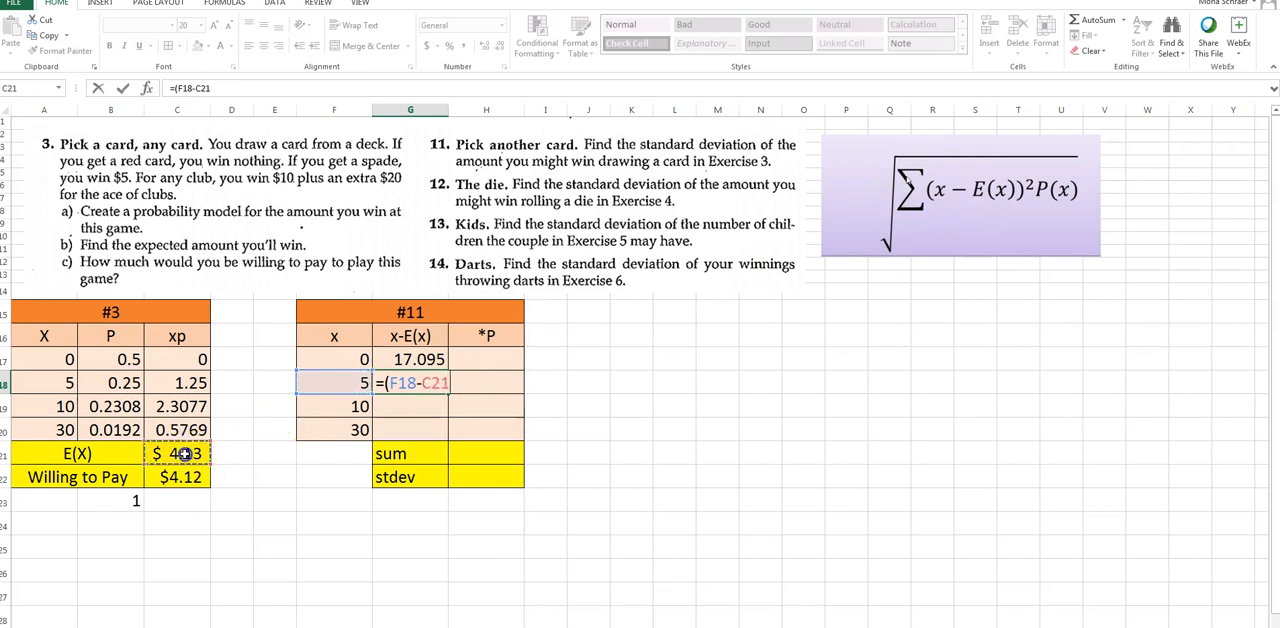
{"action": "left_click", "coordinate": [422, 384]}
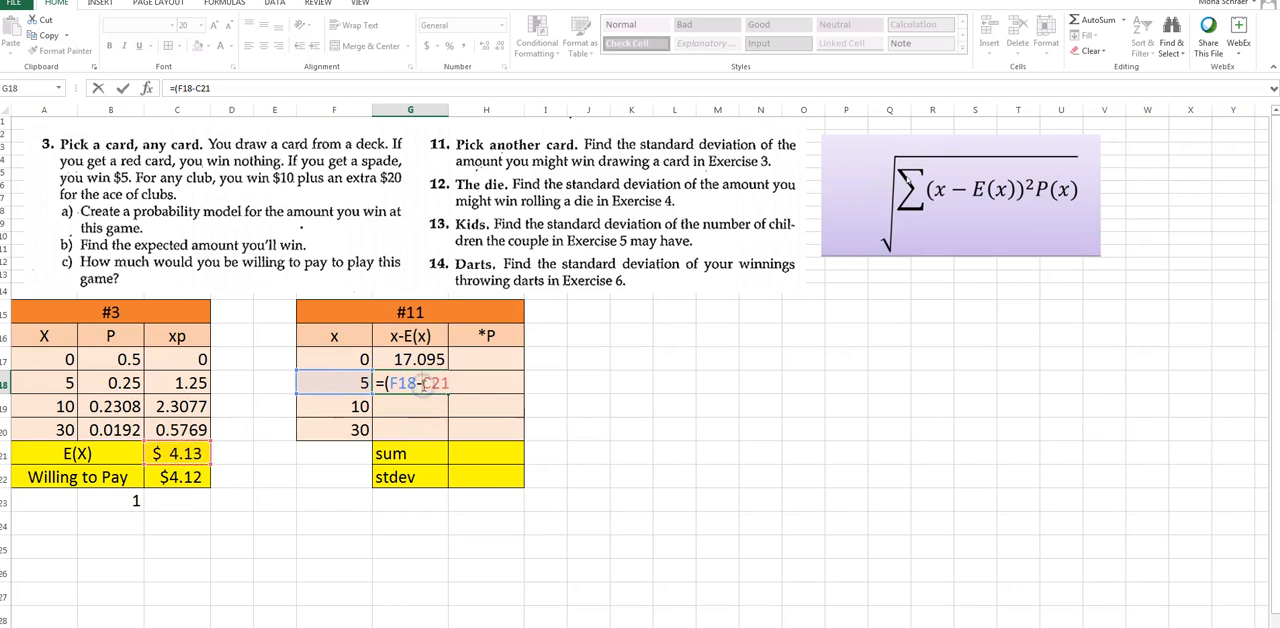
{"action": "key", "text": "F4"}
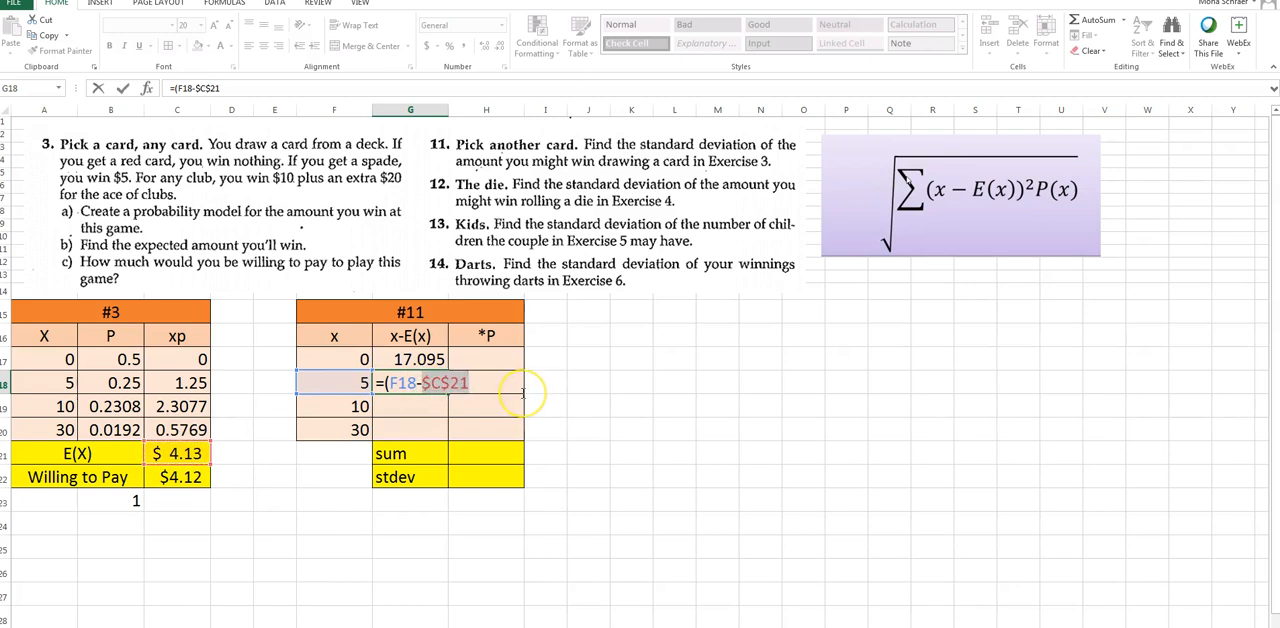
{"action": "type", "text": ")"}
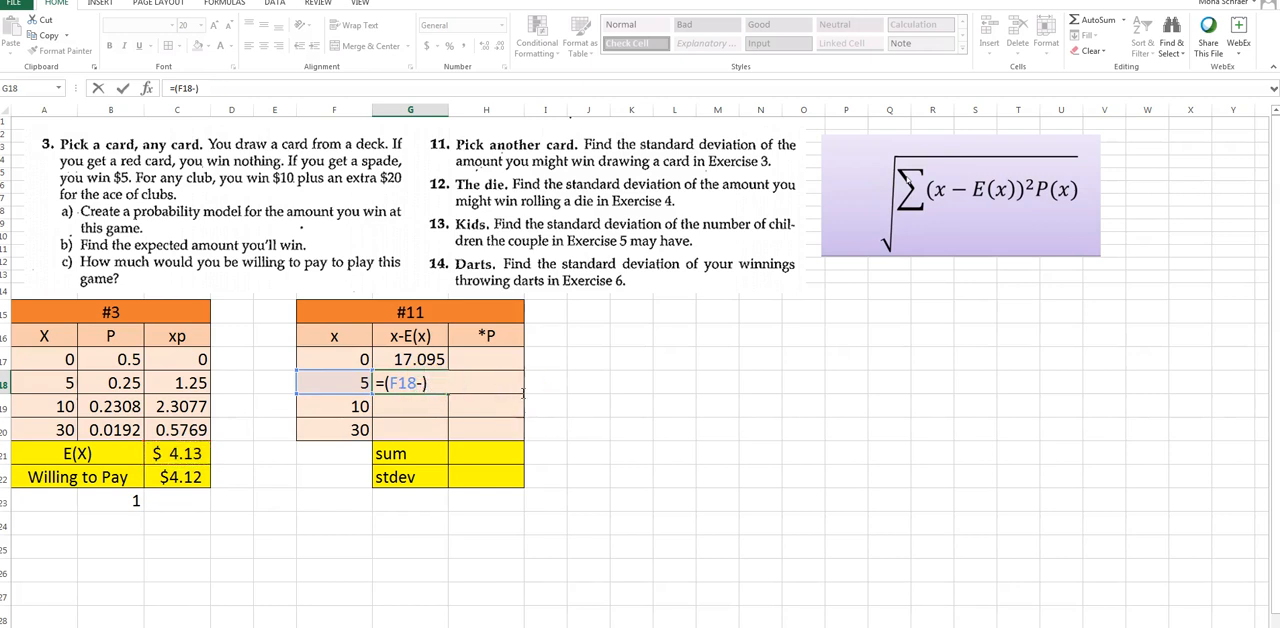
{"action": "key", "text": "ctrl+z"}
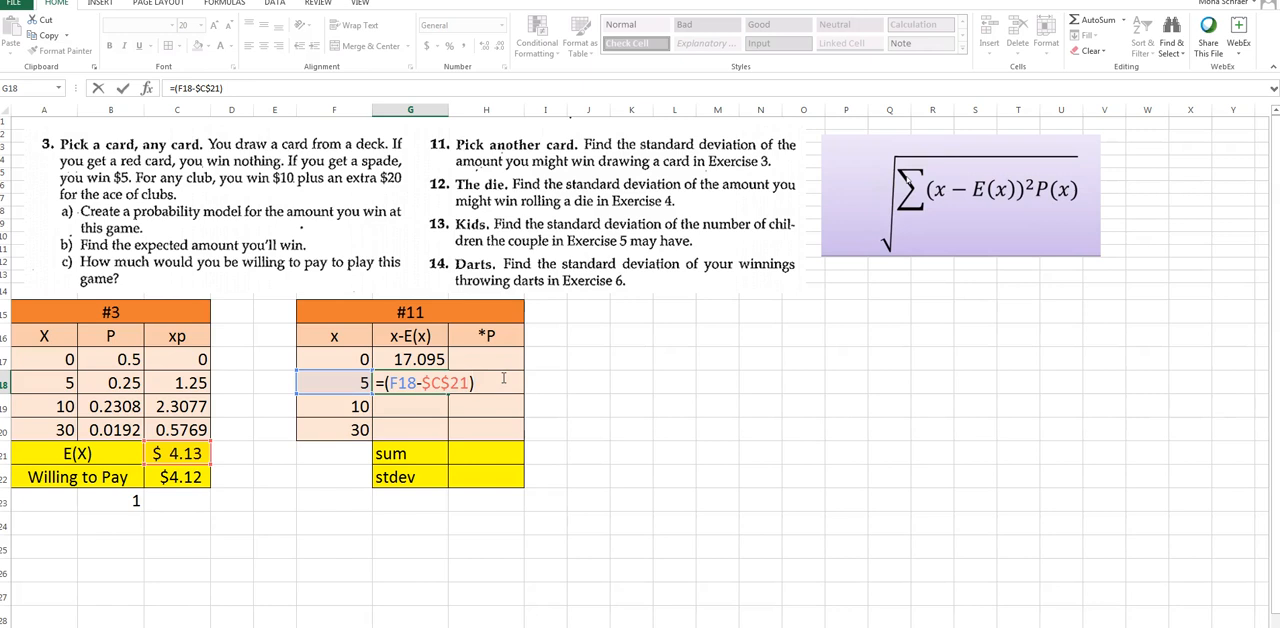
{"action": "key", "text": "Return"}
{"action": "left_click", "coordinate": [446, 383]}
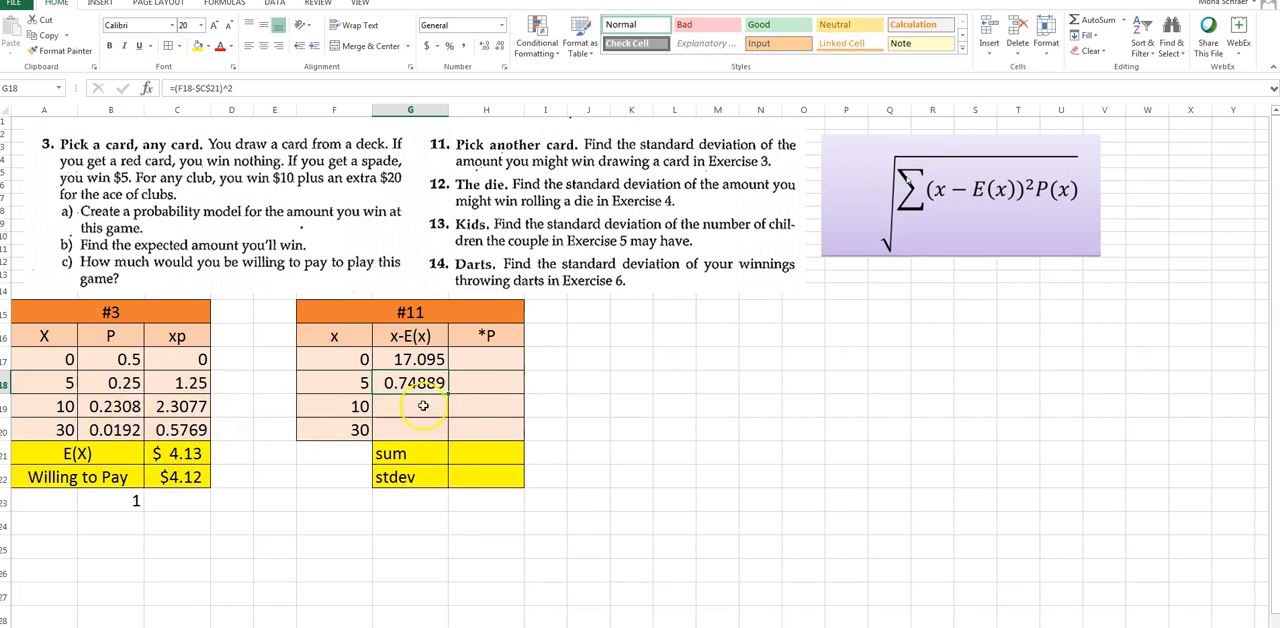
{"action": "left_click_drag", "start_coordinate": [449, 393], "coordinate": [449, 435]}
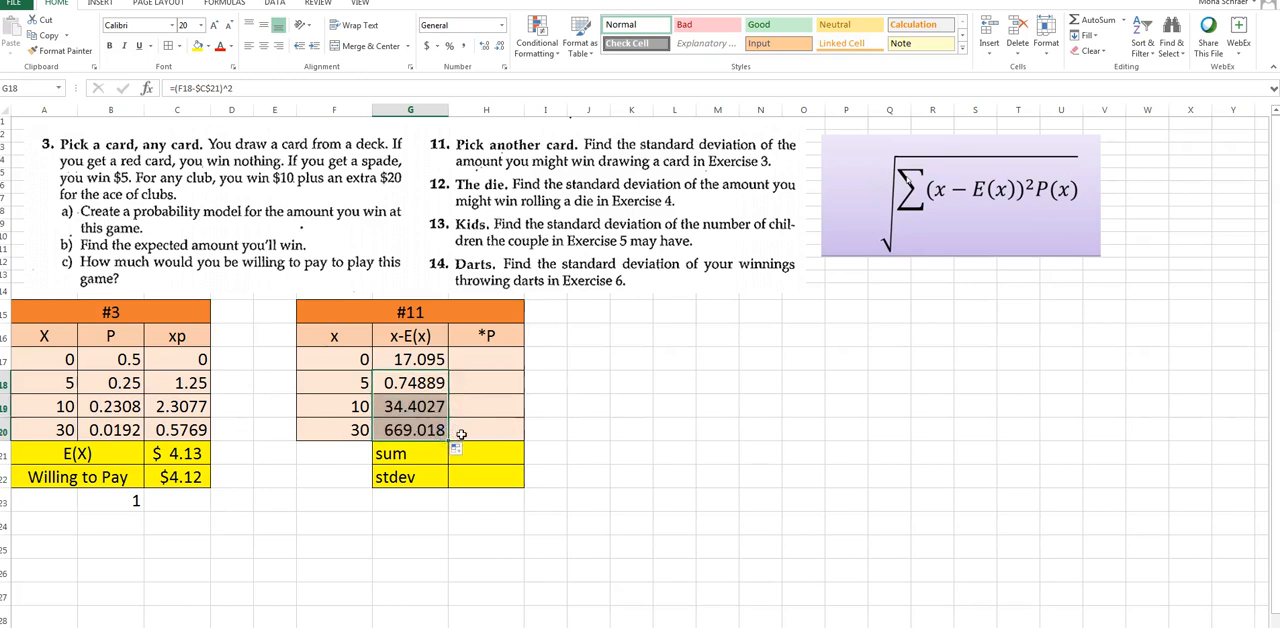
Compute the *P column by entering =G17*B17 in H17 and filling the formula down through H20
{"action": "left_click", "coordinate": [472, 358]}
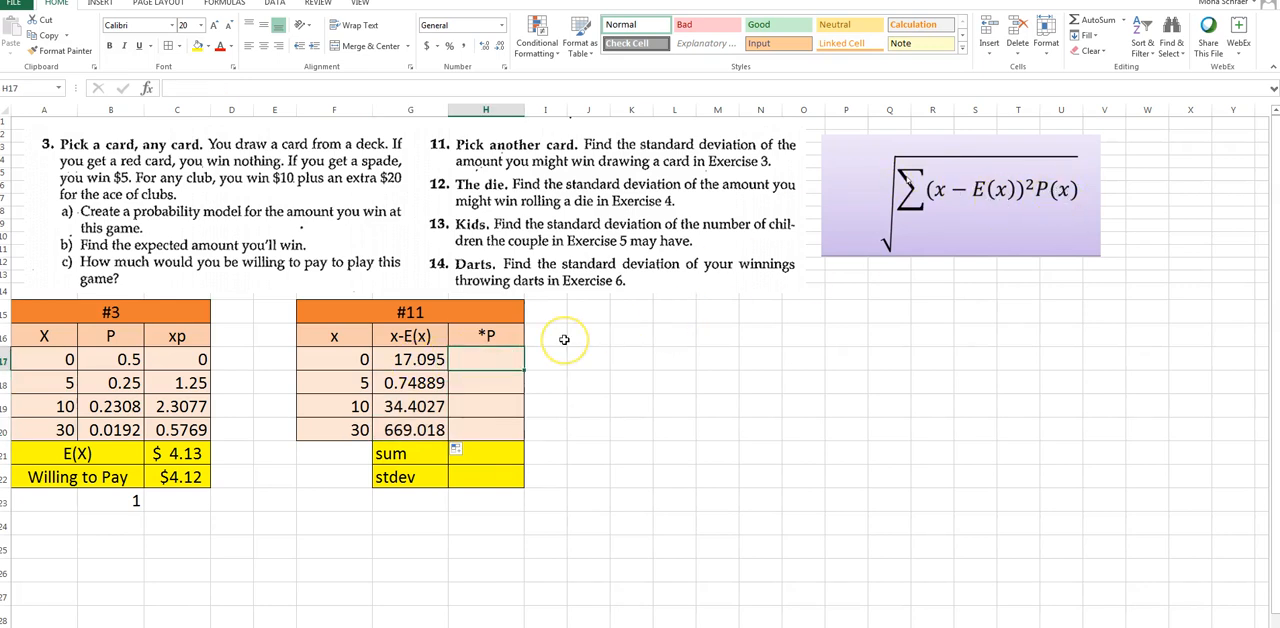
{"action": "type", "text": "="}
{"action": "left_click", "coordinate": [427, 359]}
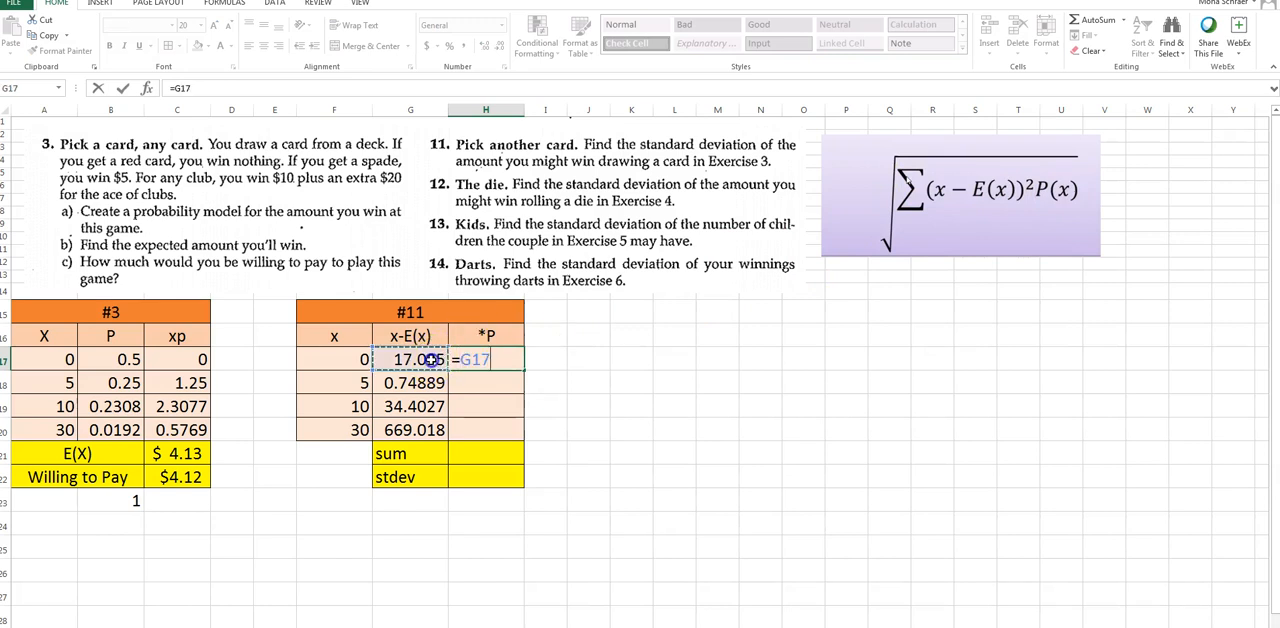
{"action": "type", "text": "*"}
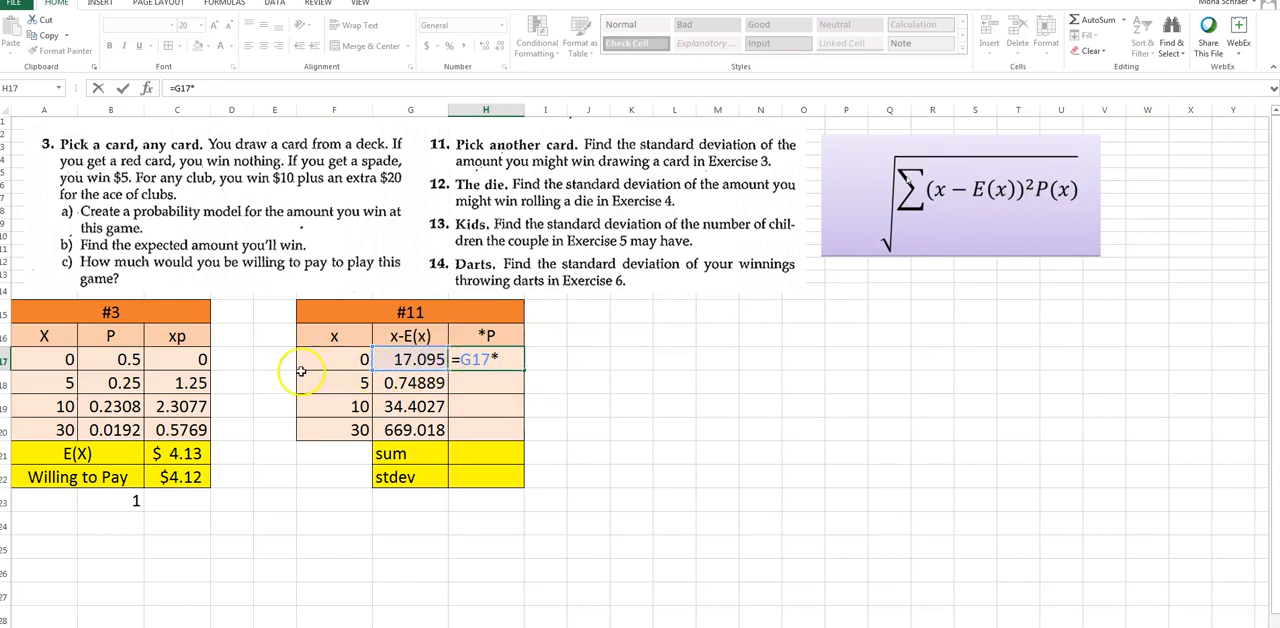
{"action": "left_click", "coordinate": [128, 362]}
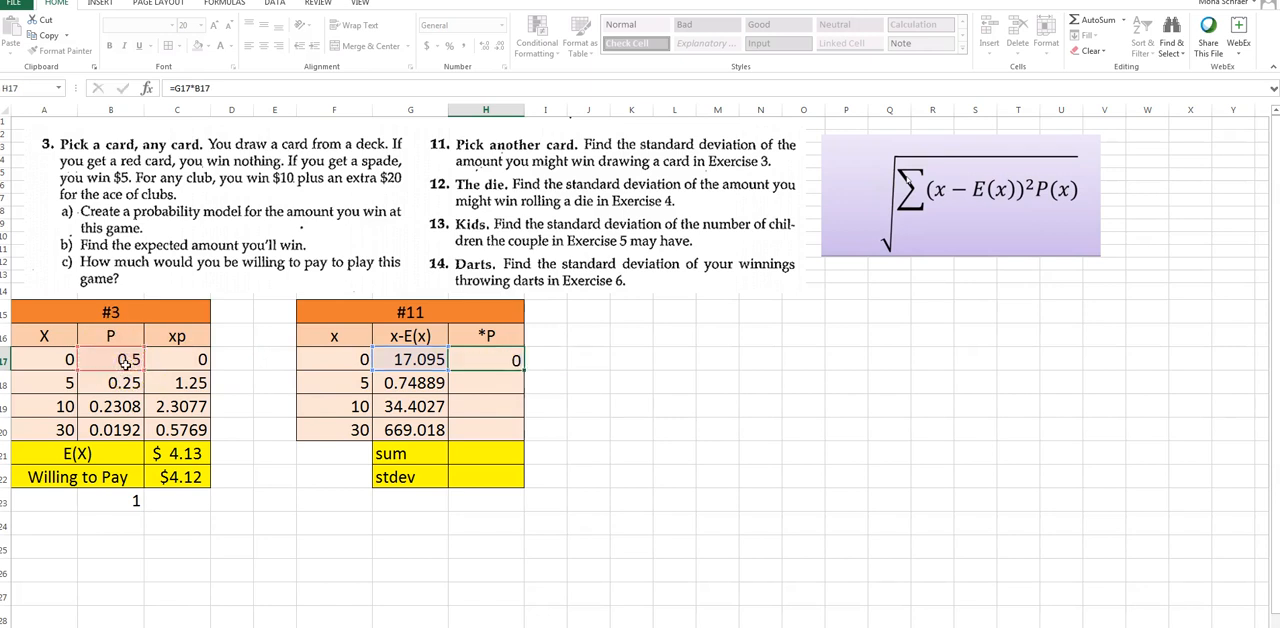
{"action": "key", "text": "Return"}
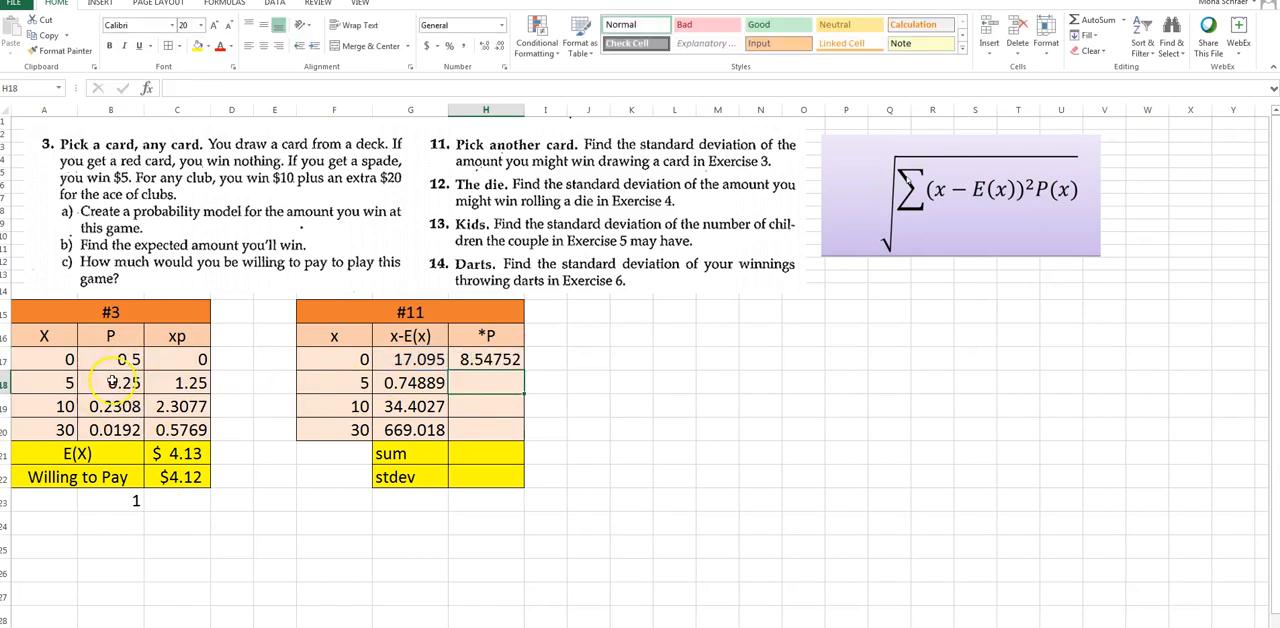
{"action": "left_click", "coordinate": [485, 362]}
{"action": "left_click_drag", "start_coordinate": [523, 371], "coordinate": [520, 441]}
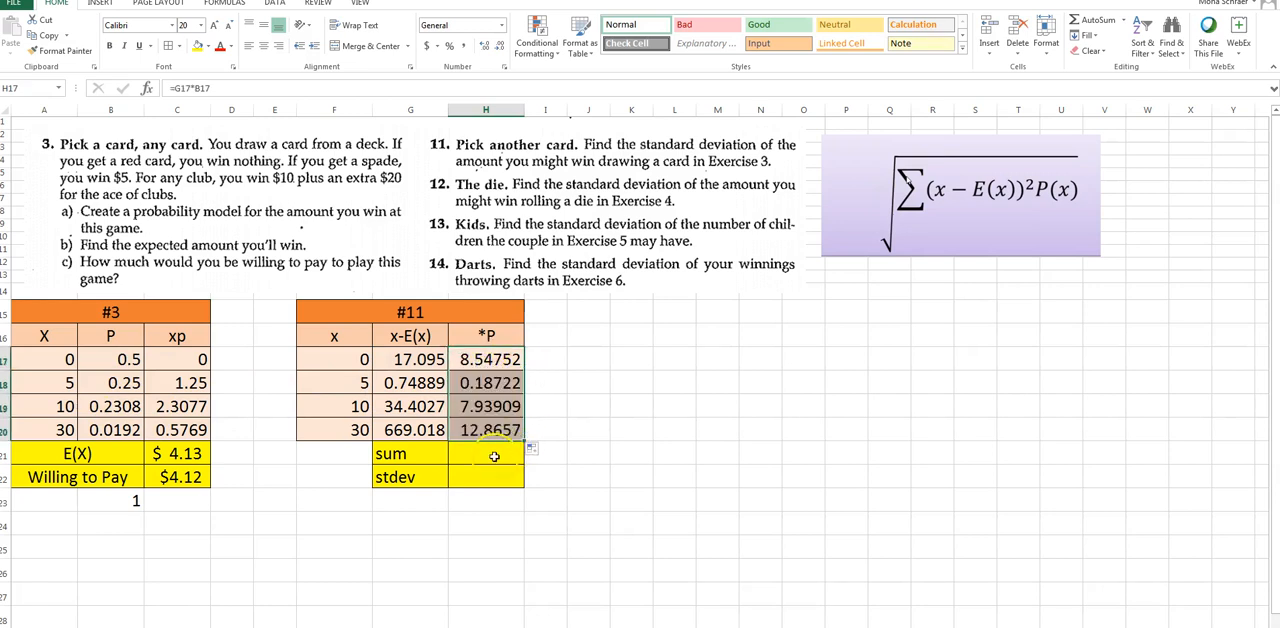
Sum the *P column values H17:H20 in the sum cell H21 of the #11 table
{"action": "left_click", "coordinate": [486, 453]}
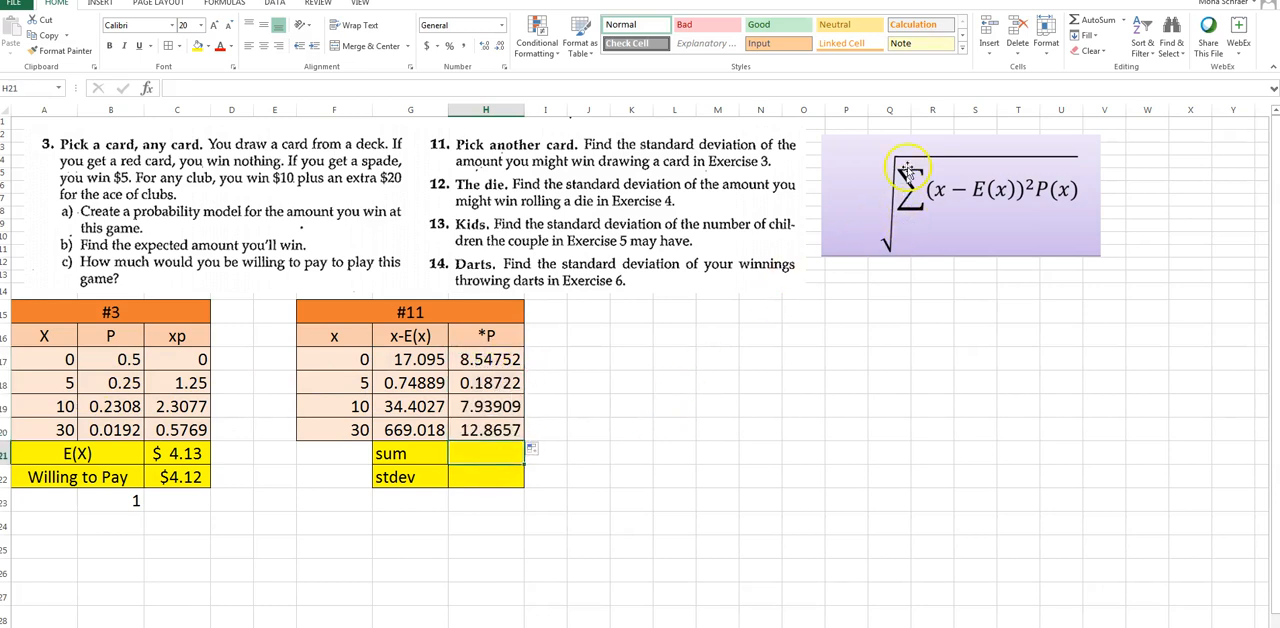
{"action": "type", "text": "=sum("}
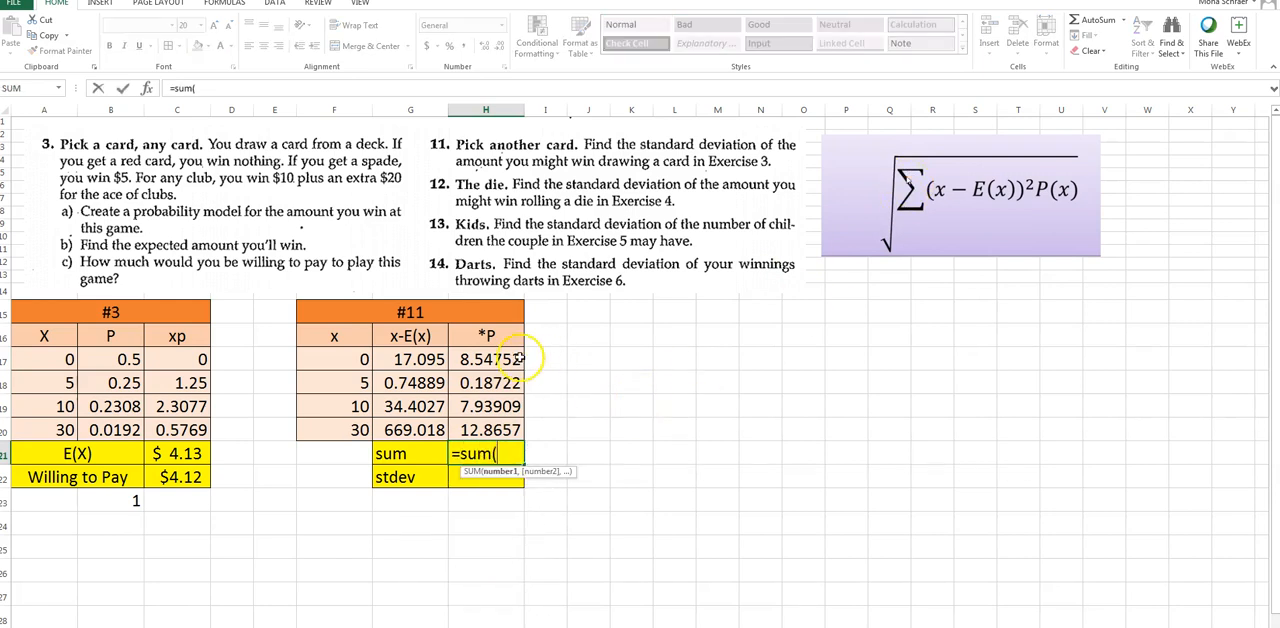
{"action": "left_click_drag", "start_coordinate": [519, 360], "coordinate": [505, 432]}
{"action": "key", "text": "Return"}
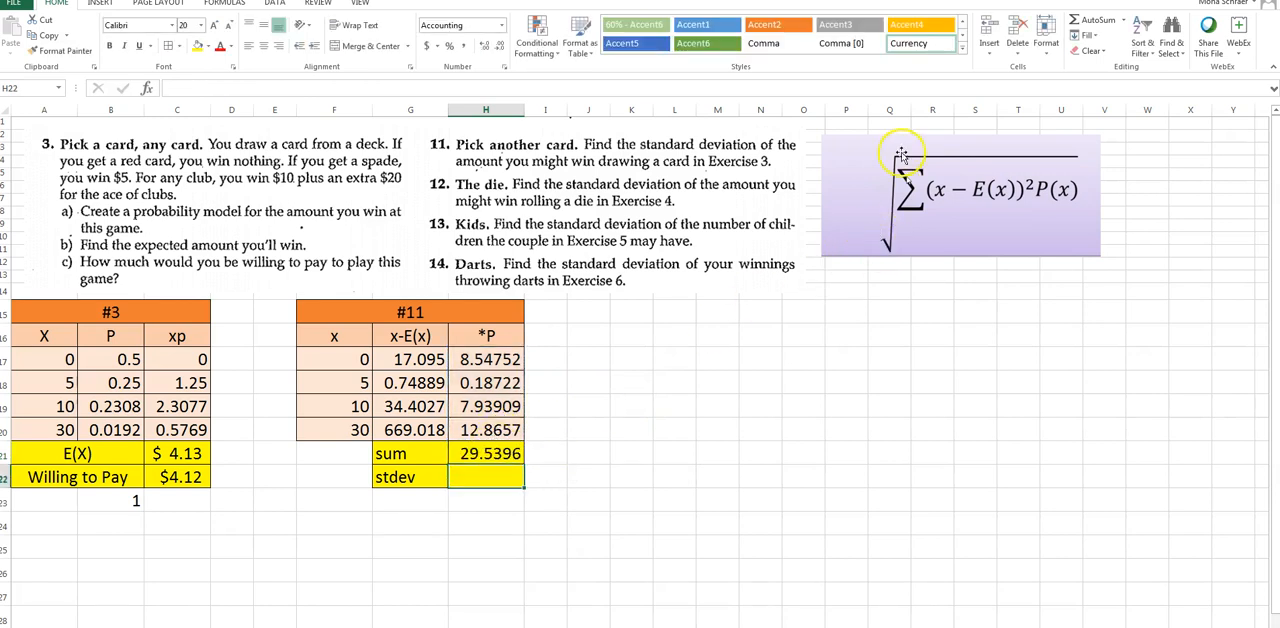
Compute the standard deviation in H22 as the square root of the sum in H21, using the SQRT function
{"action": "type", "text": "="}
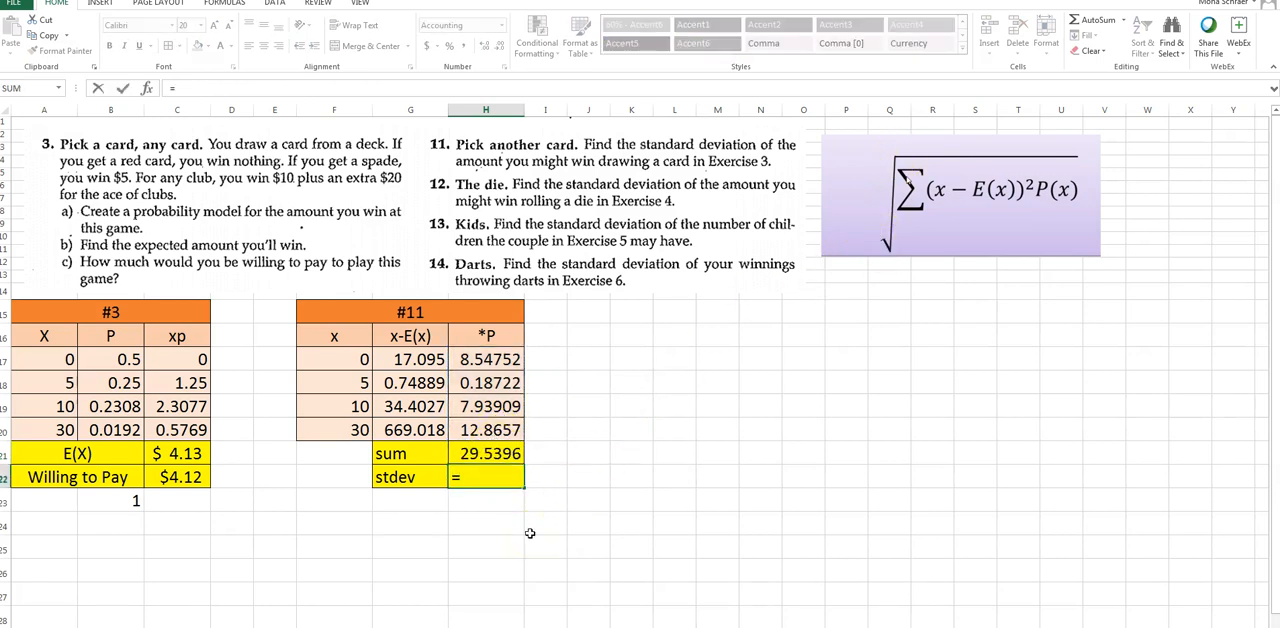
{"action": "type", "text": "sq"}
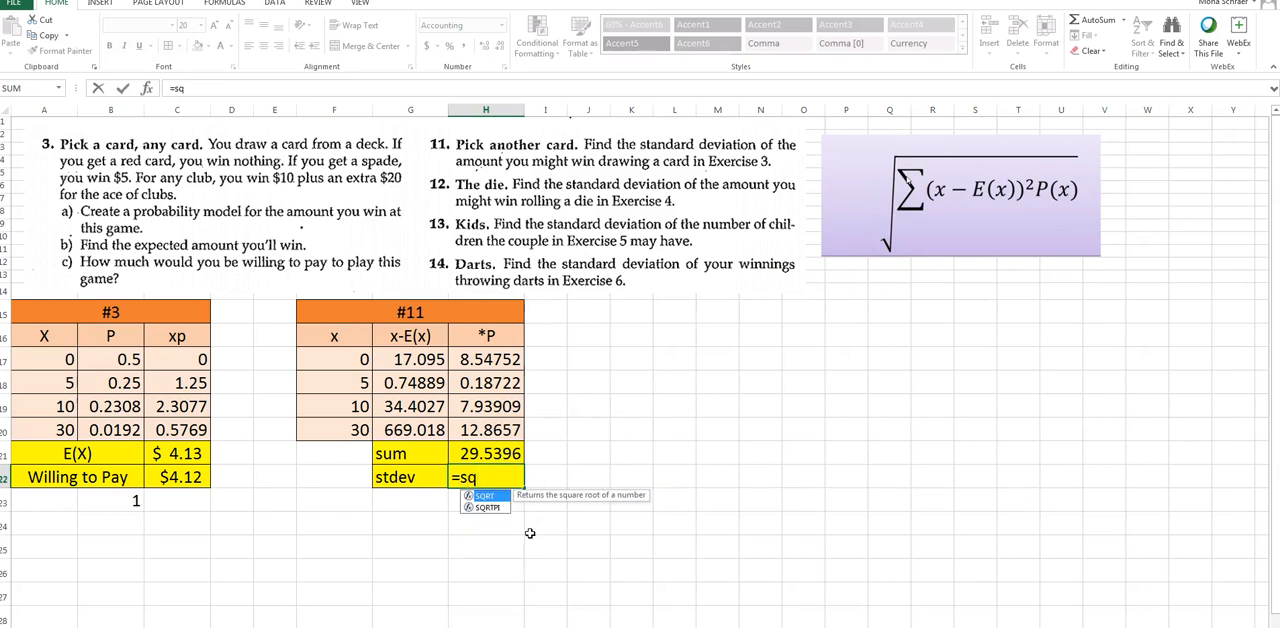
{"action": "double_click", "coordinate": [487, 496]}
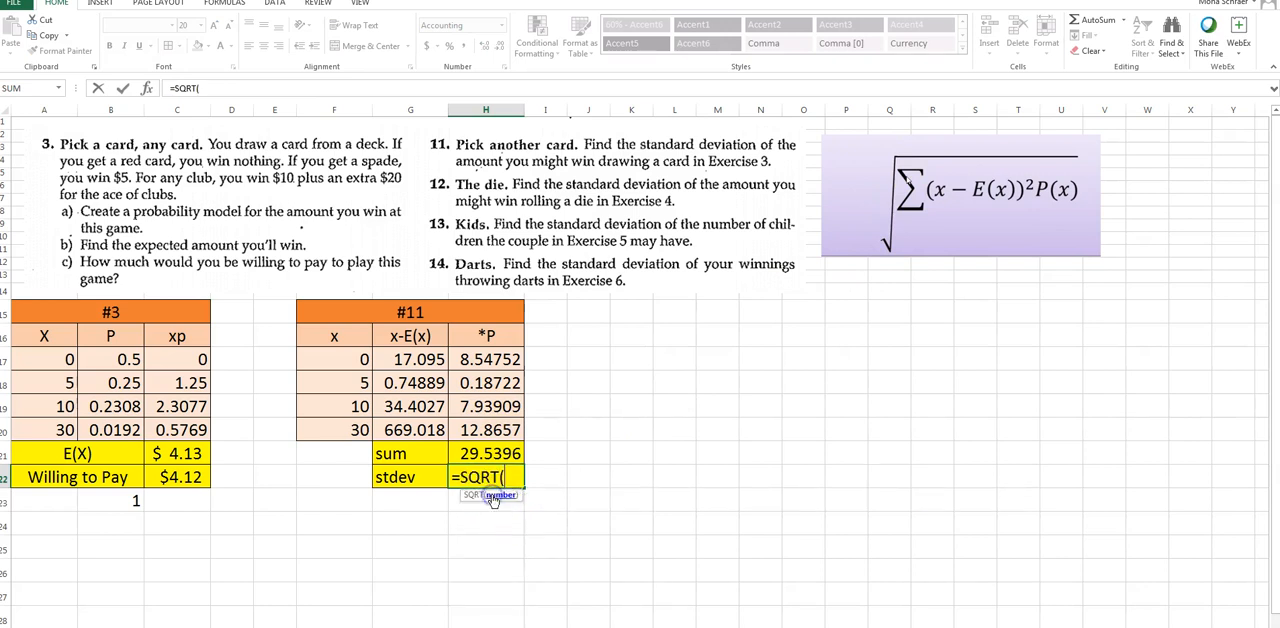
{"action": "left_click", "coordinate": [489, 447]}
{"action": "key", "text": "Return"}
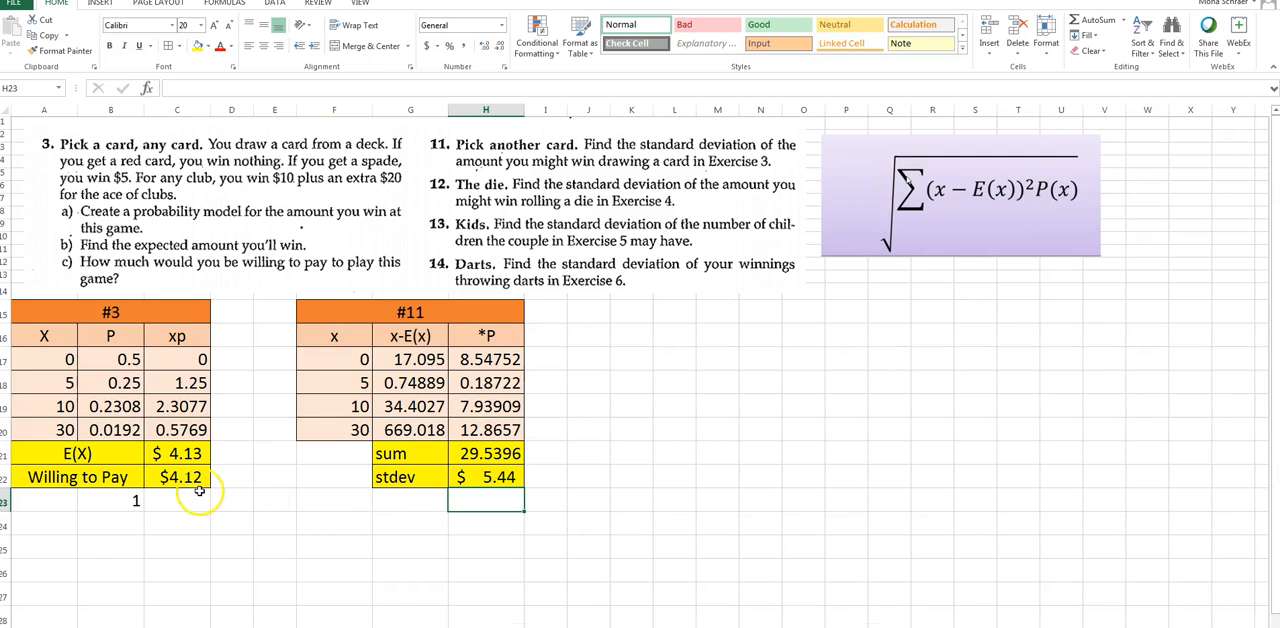
{"action": "left_click", "coordinate": [497, 493]}
{"action": "left_click", "coordinate": [498, 494]}
{"action": "left_click", "coordinate": [508, 491]}
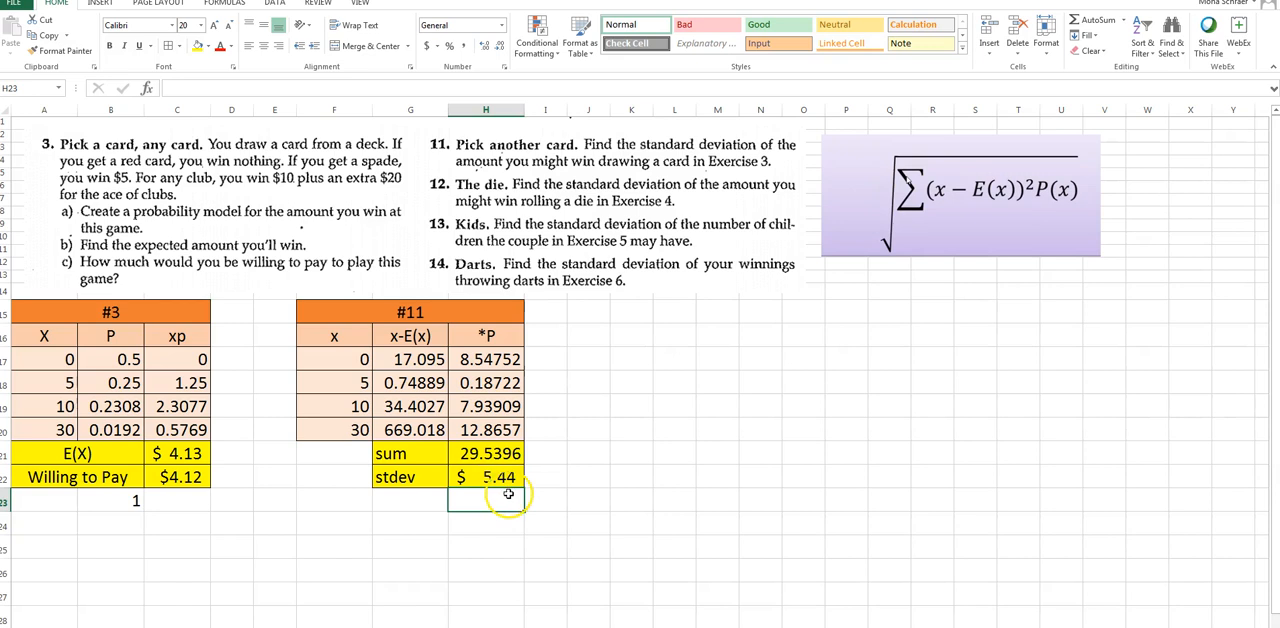